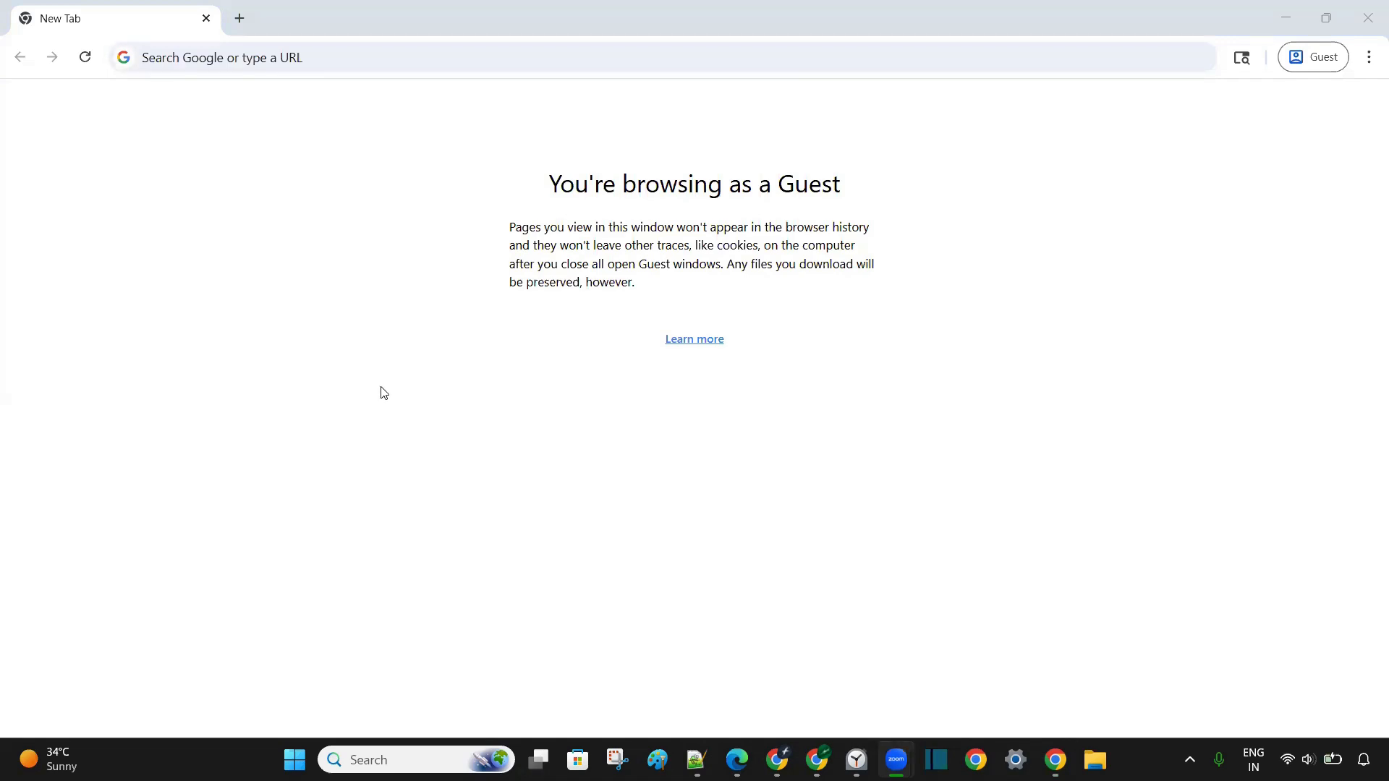
# - Search the web for "miniconda download" and go through Anaconda's Miniconda documentation to the anaconda.com/download page
pyautogui.click(265, 60)
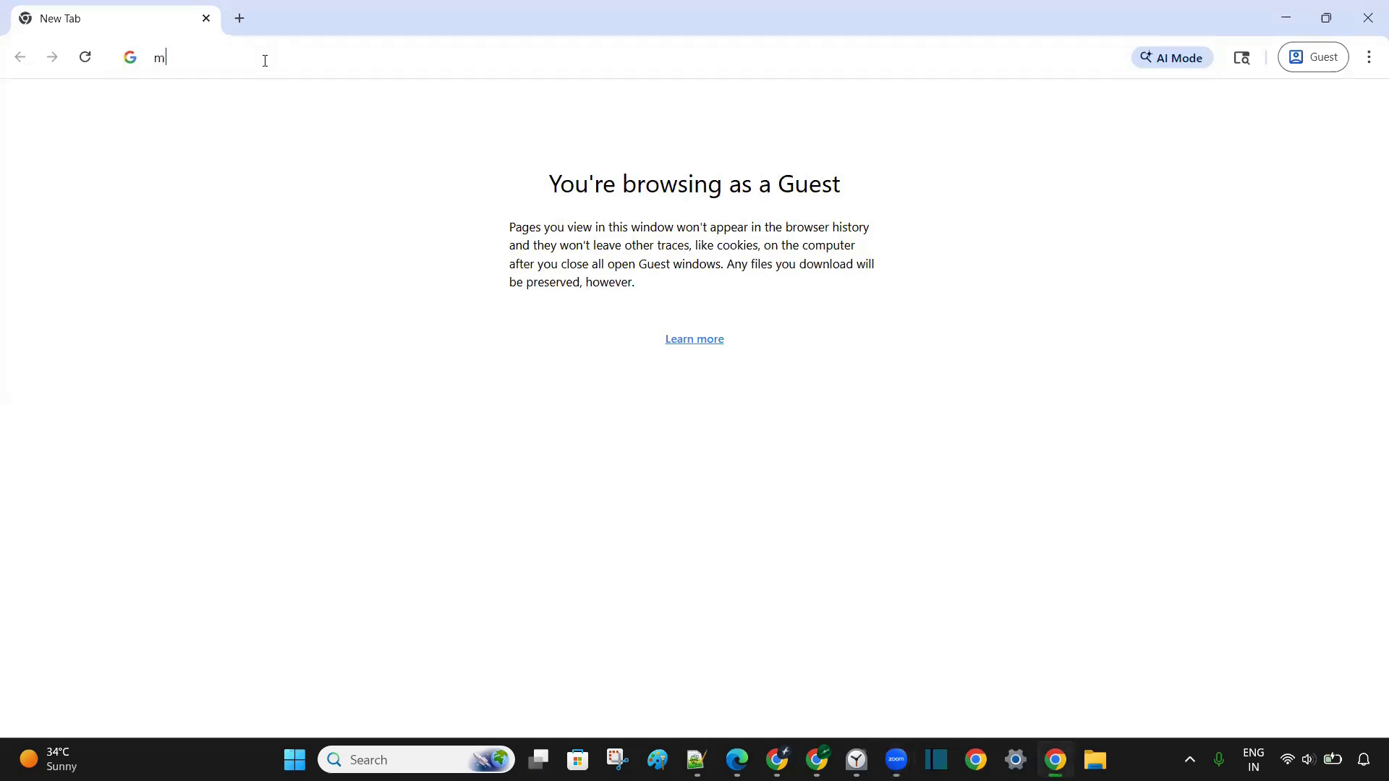
pyautogui.write('miniconda ')
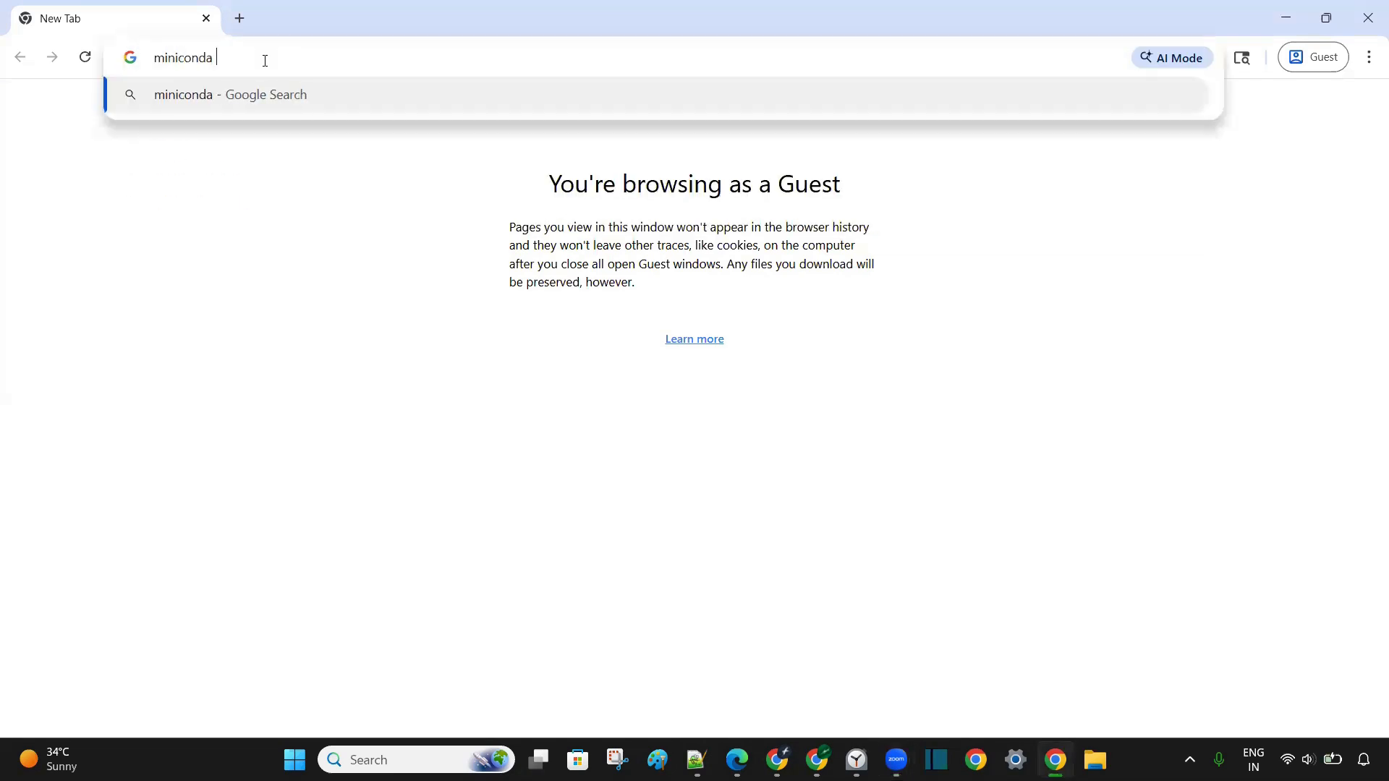
pyautogui.write('download')
pyautogui.press('Return')
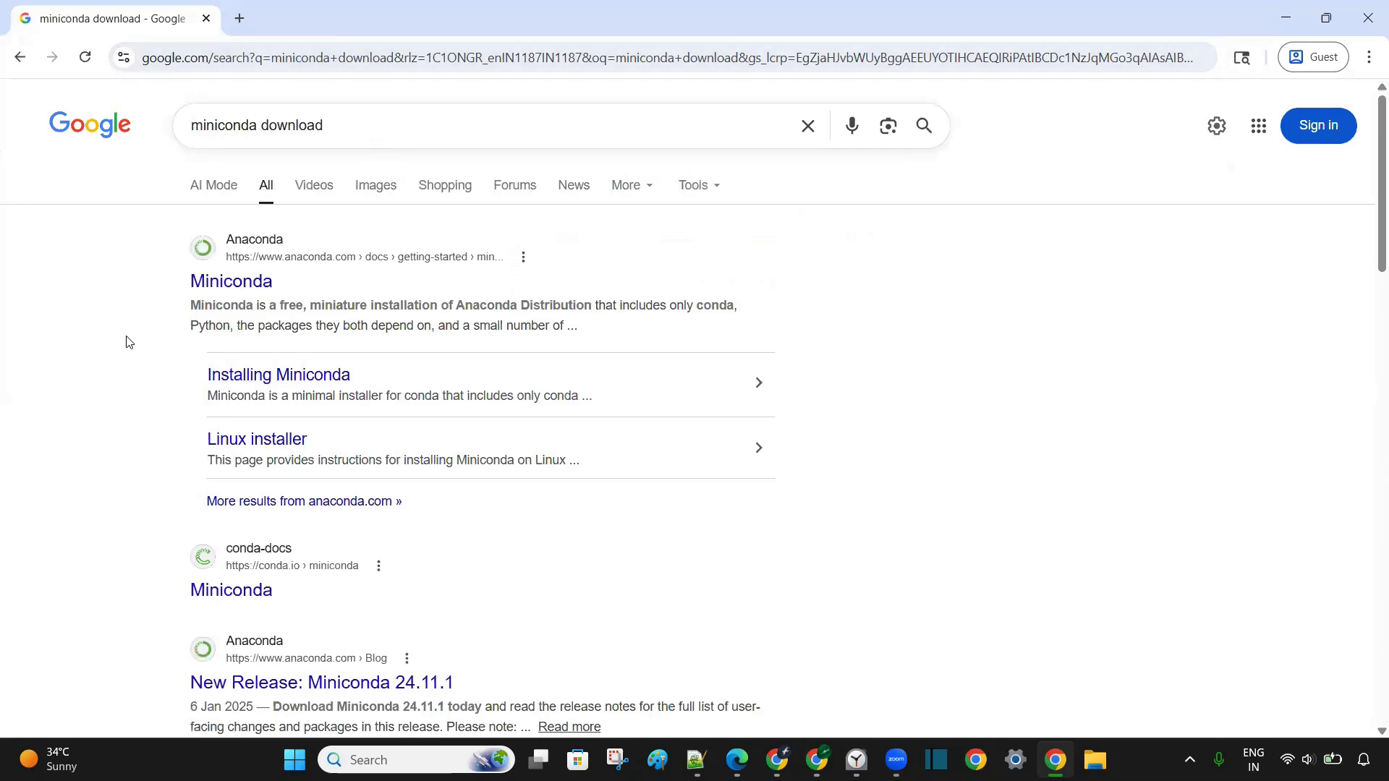
pyautogui.click(248, 290)
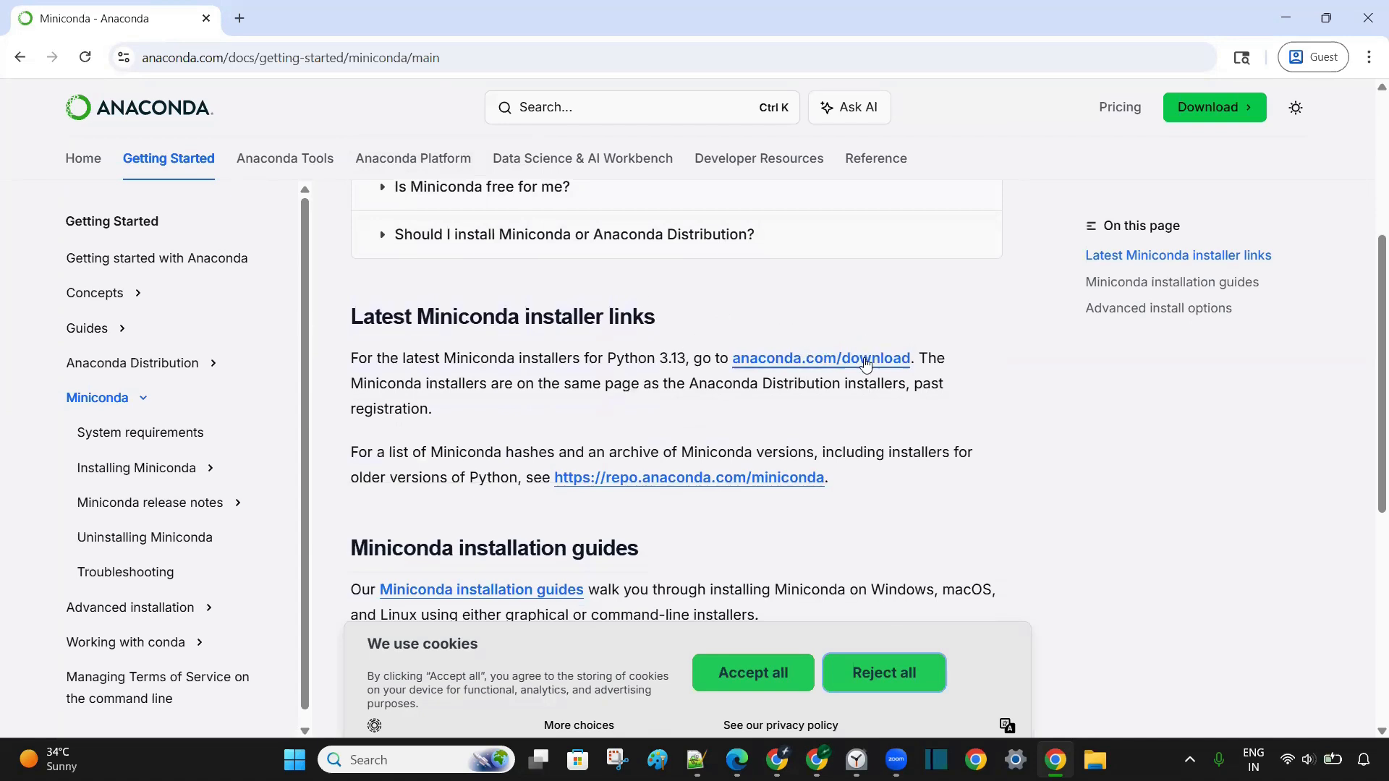
pyautogui.click(839, 359)
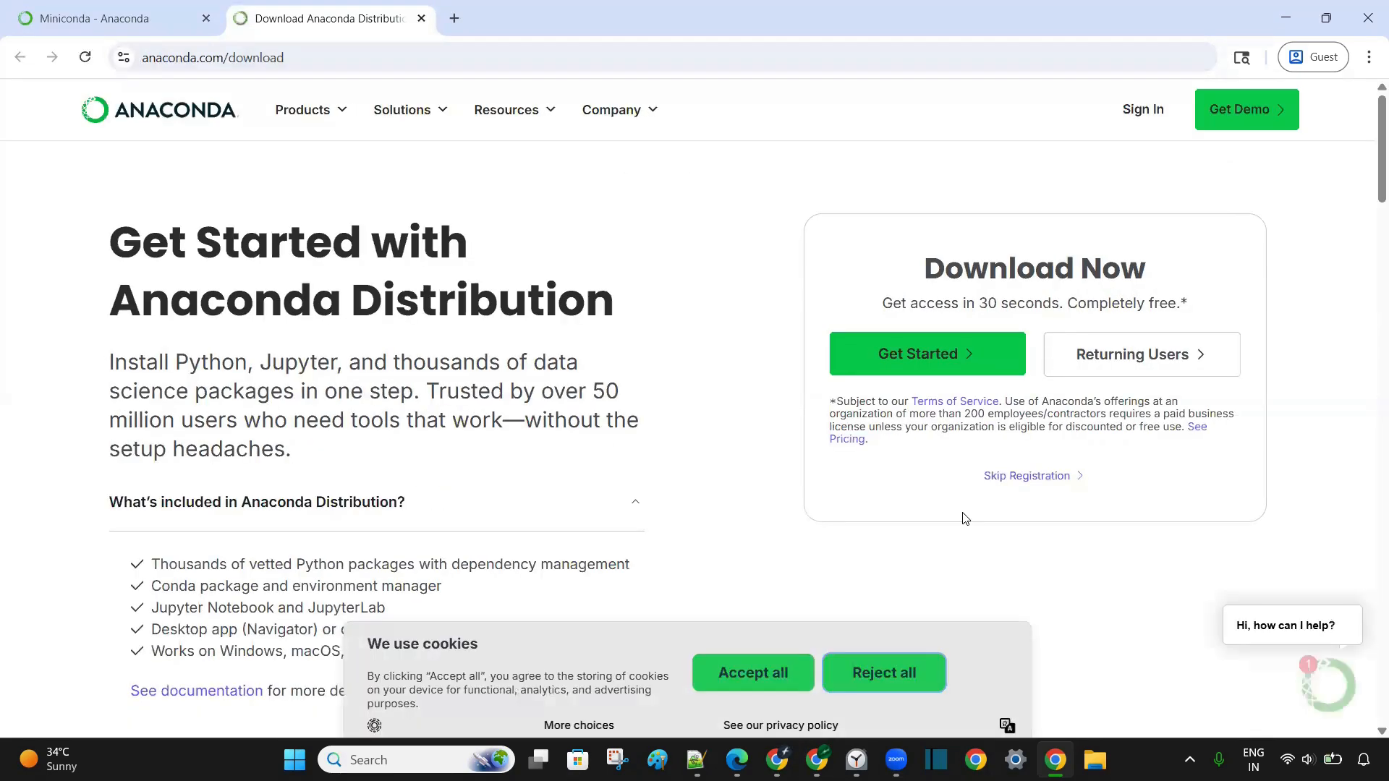
# - Skip the registration and download the Windows 64-Bit Graphical Installer for Miniconda
pyautogui.click(1055, 482)
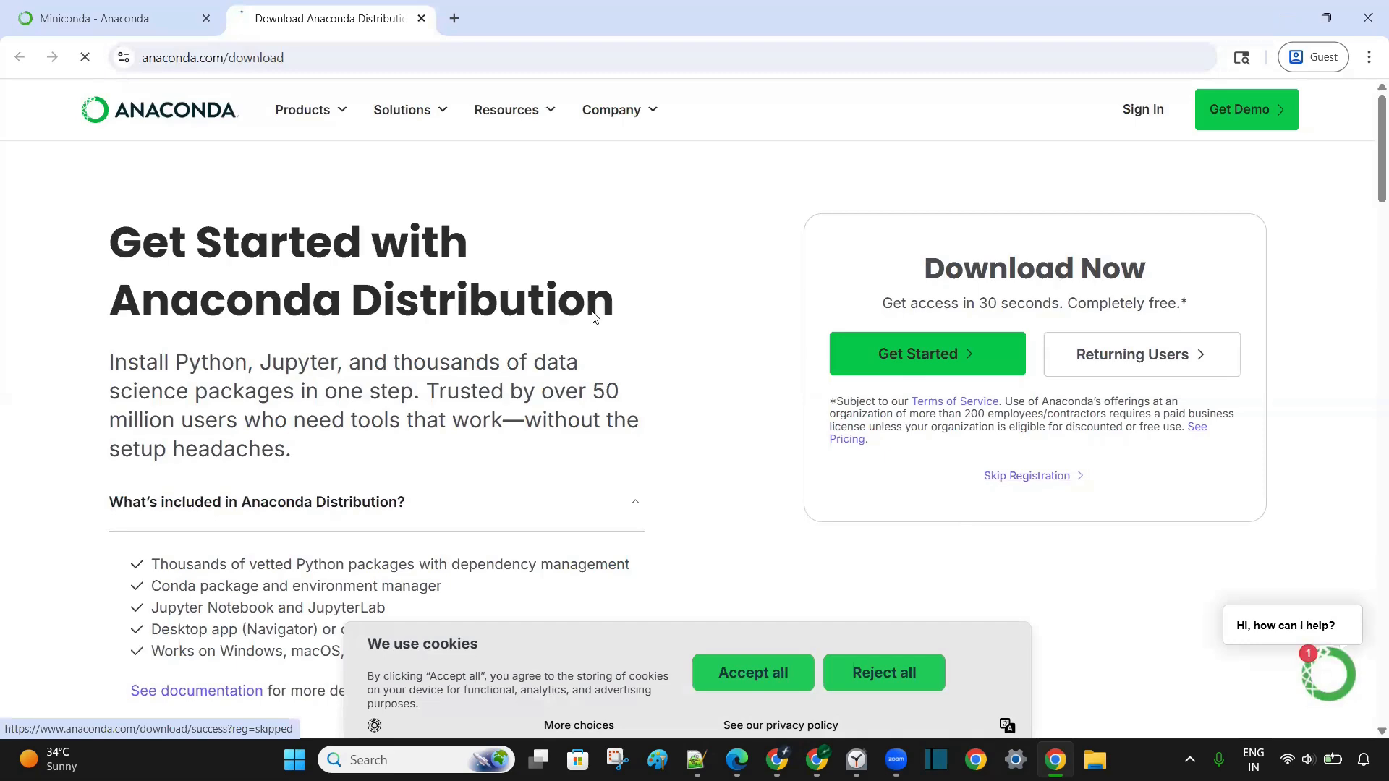
pyautogui.scroll(-2, 1024, 369)
pyautogui.scroll(-2, 1024, 369)
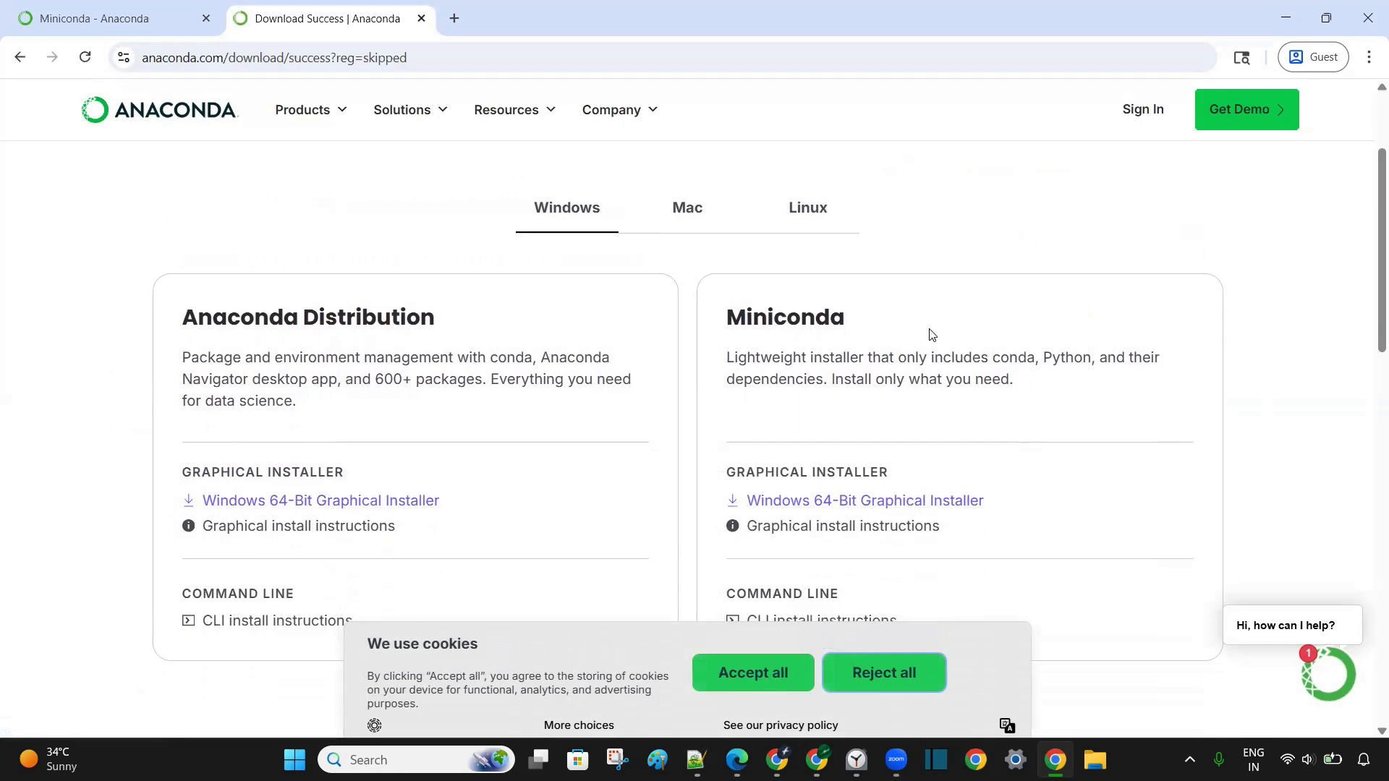
pyautogui.scroll(-1, 932, 334)
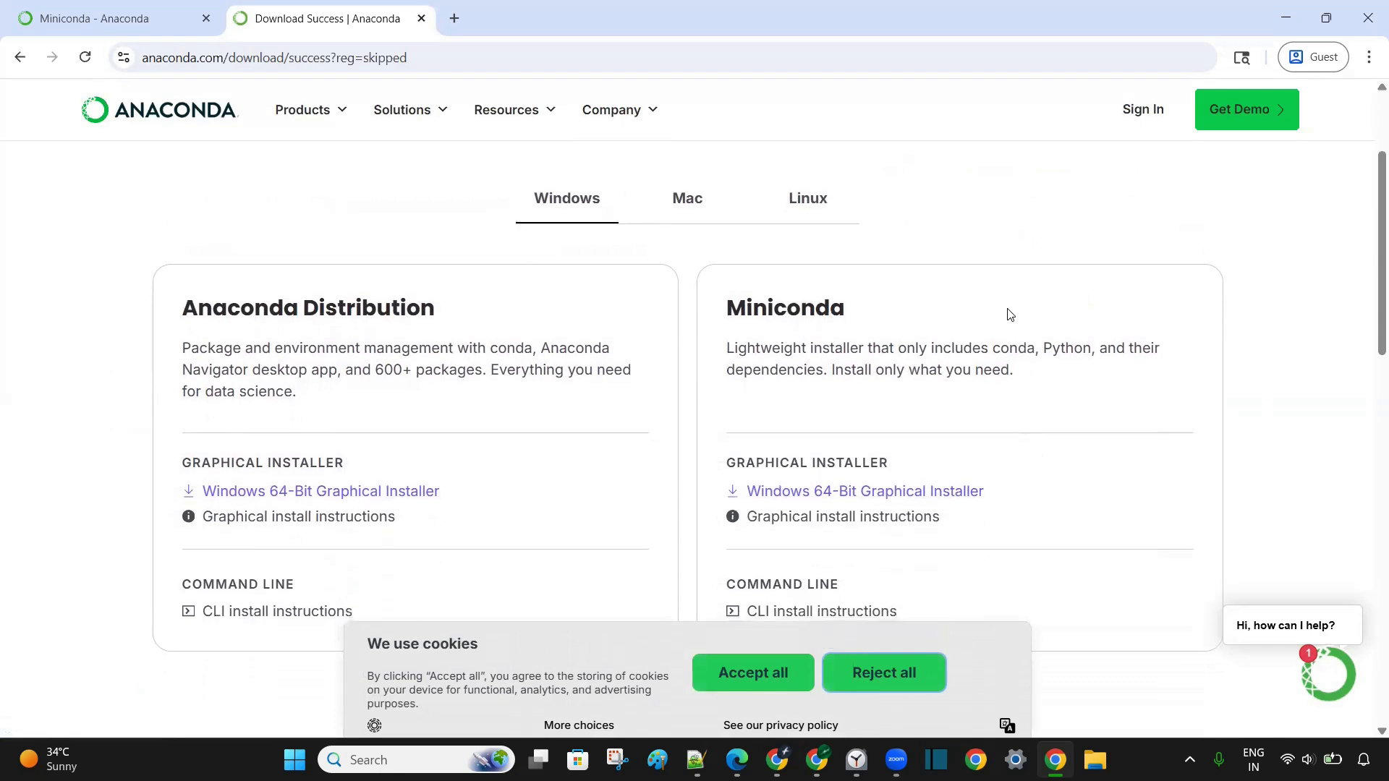
pyautogui.scroll(-1, 1011, 316)
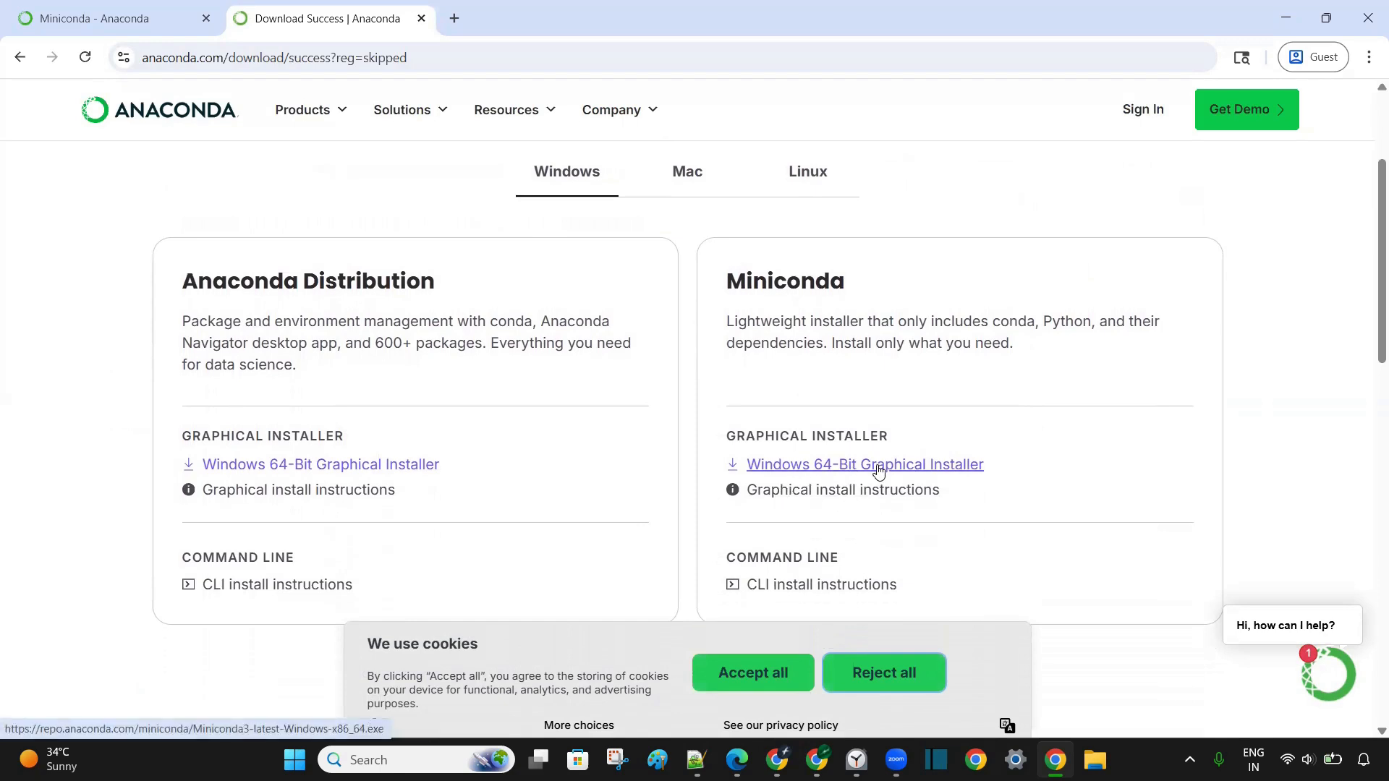
pyautogui.click(962, 466)
pyautogui.click(570, 534)
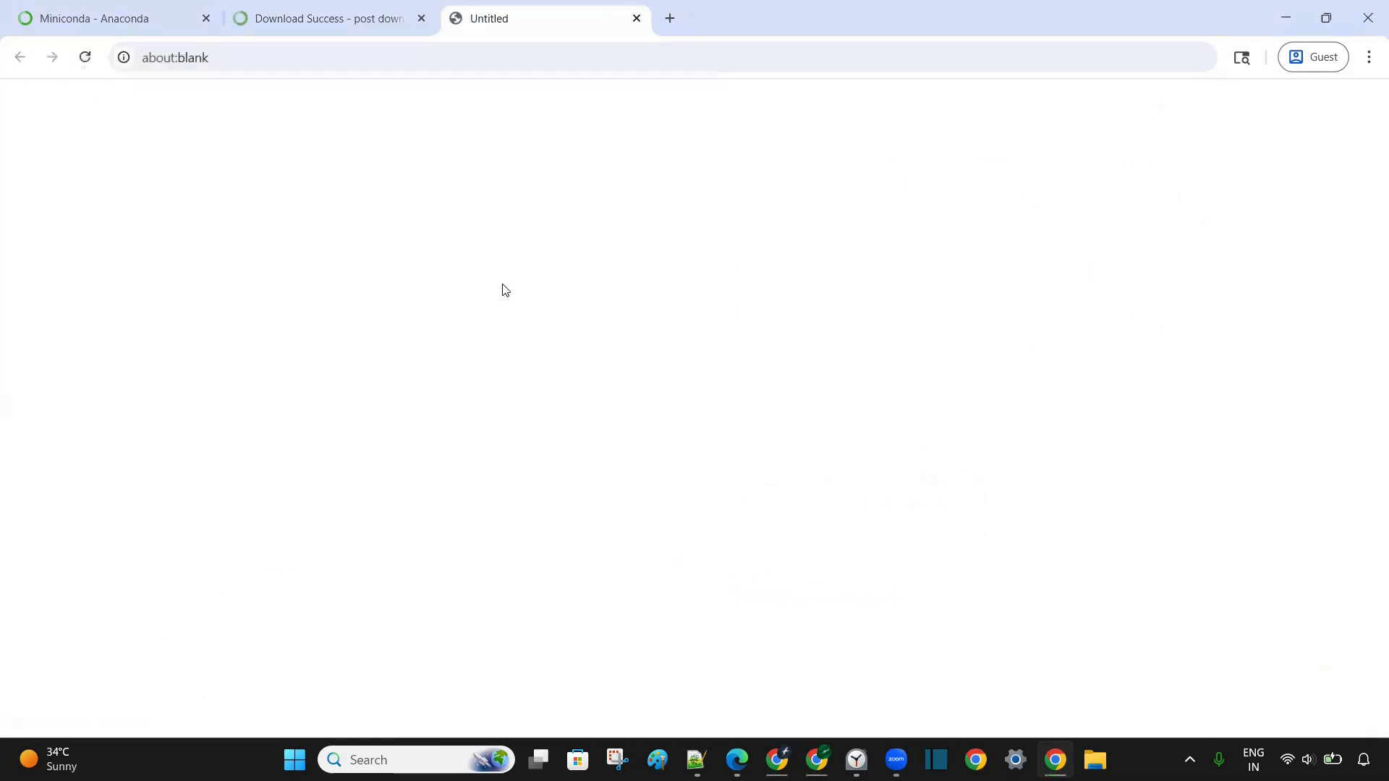
# - Launch the downloaded Miniconda installer from its folder and continue with the license accepted, installation for Just Me and the default destination folder
pyautogui.click(1258, 57)
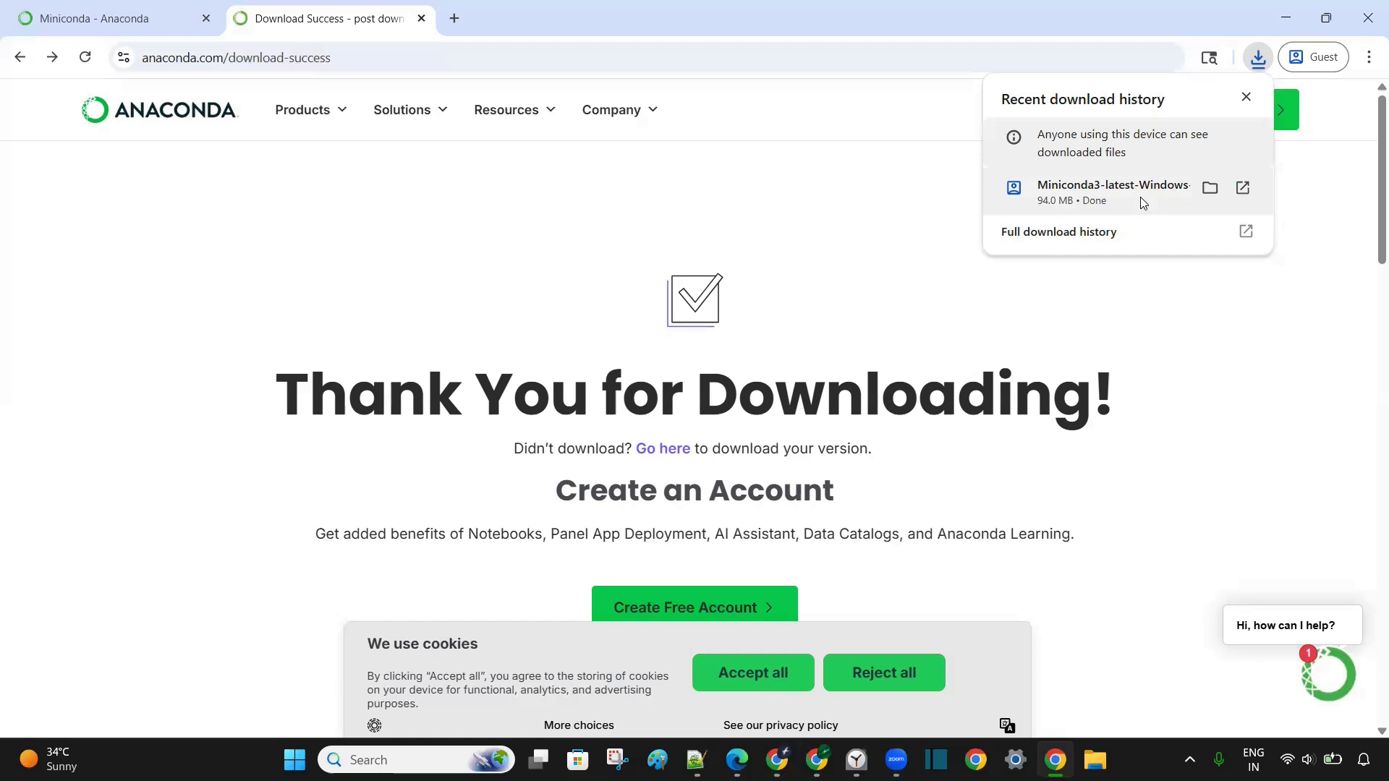
pyautogui.click(1210, 188)
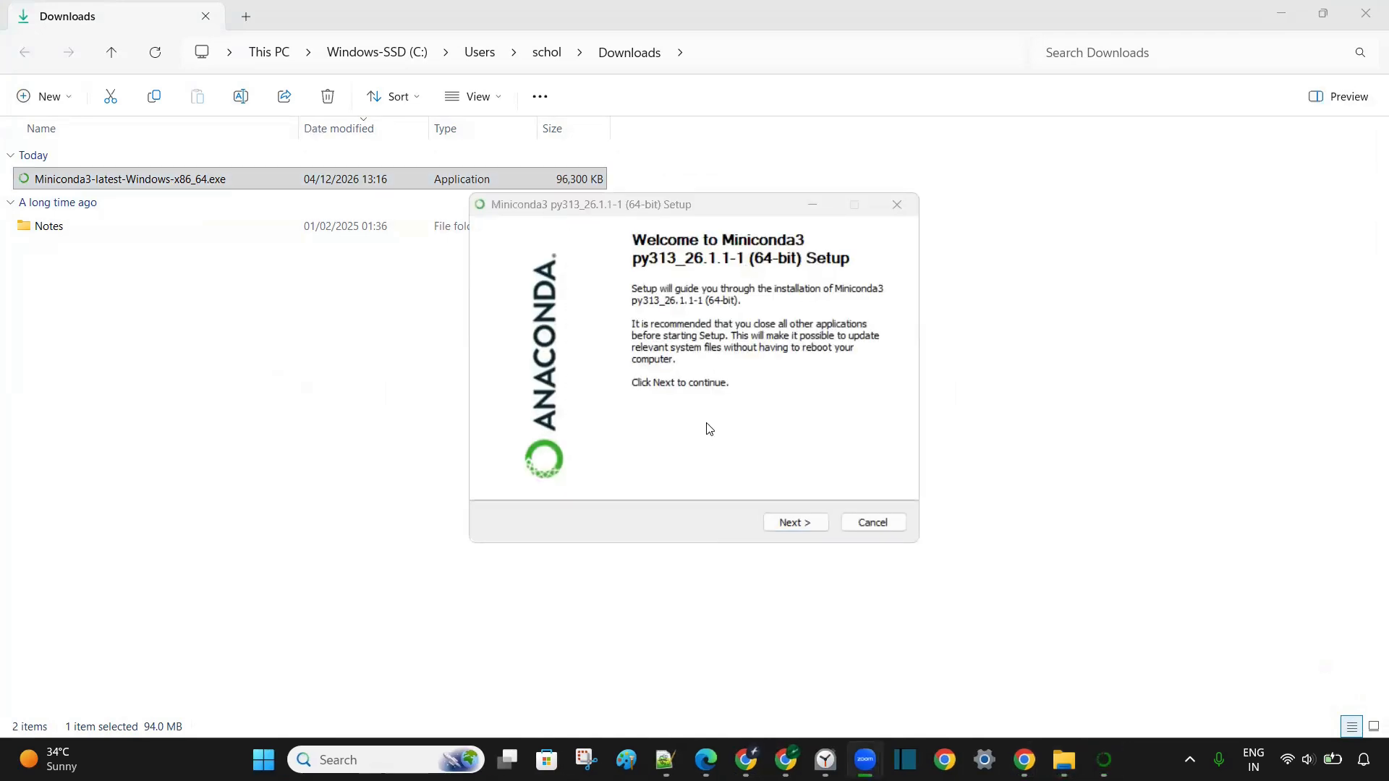
pyautogui.click(795, 522)
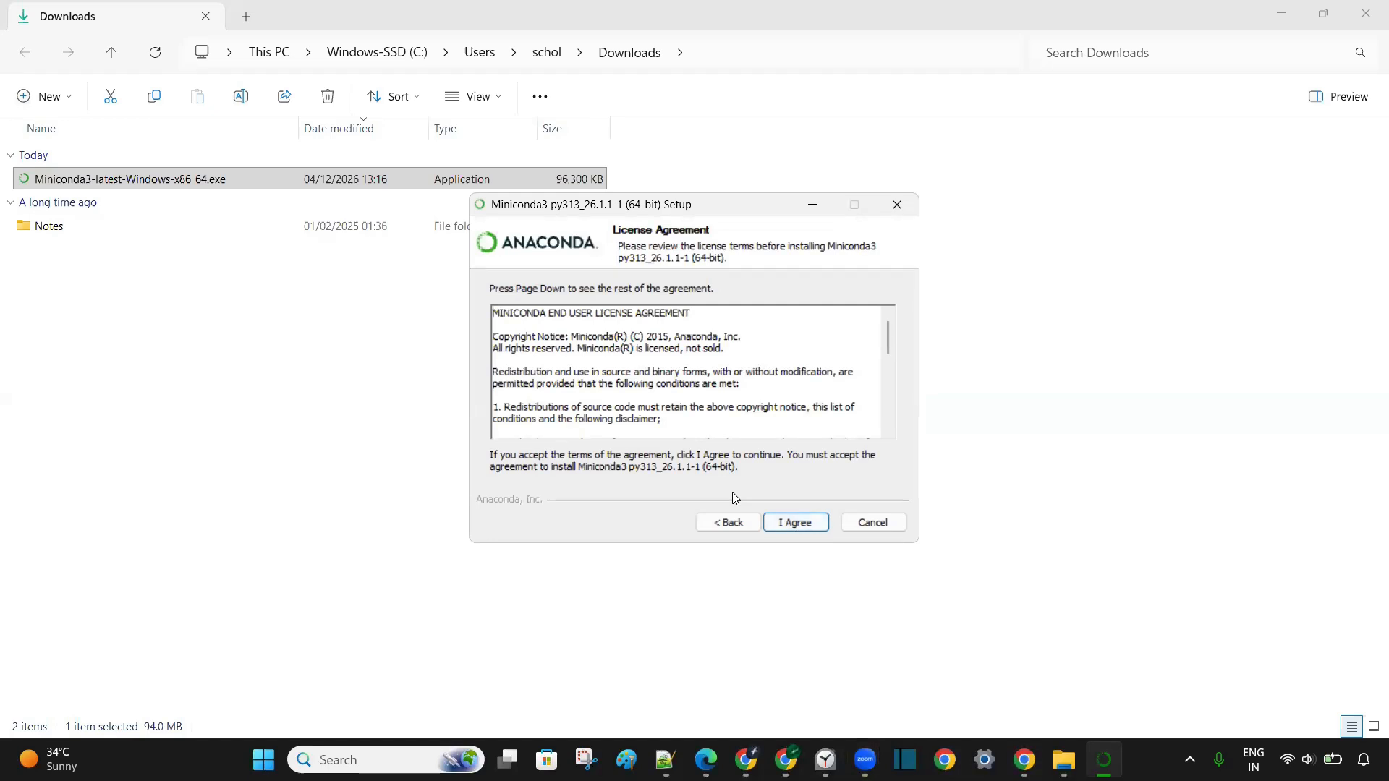
pyautogui.click(807, 524)
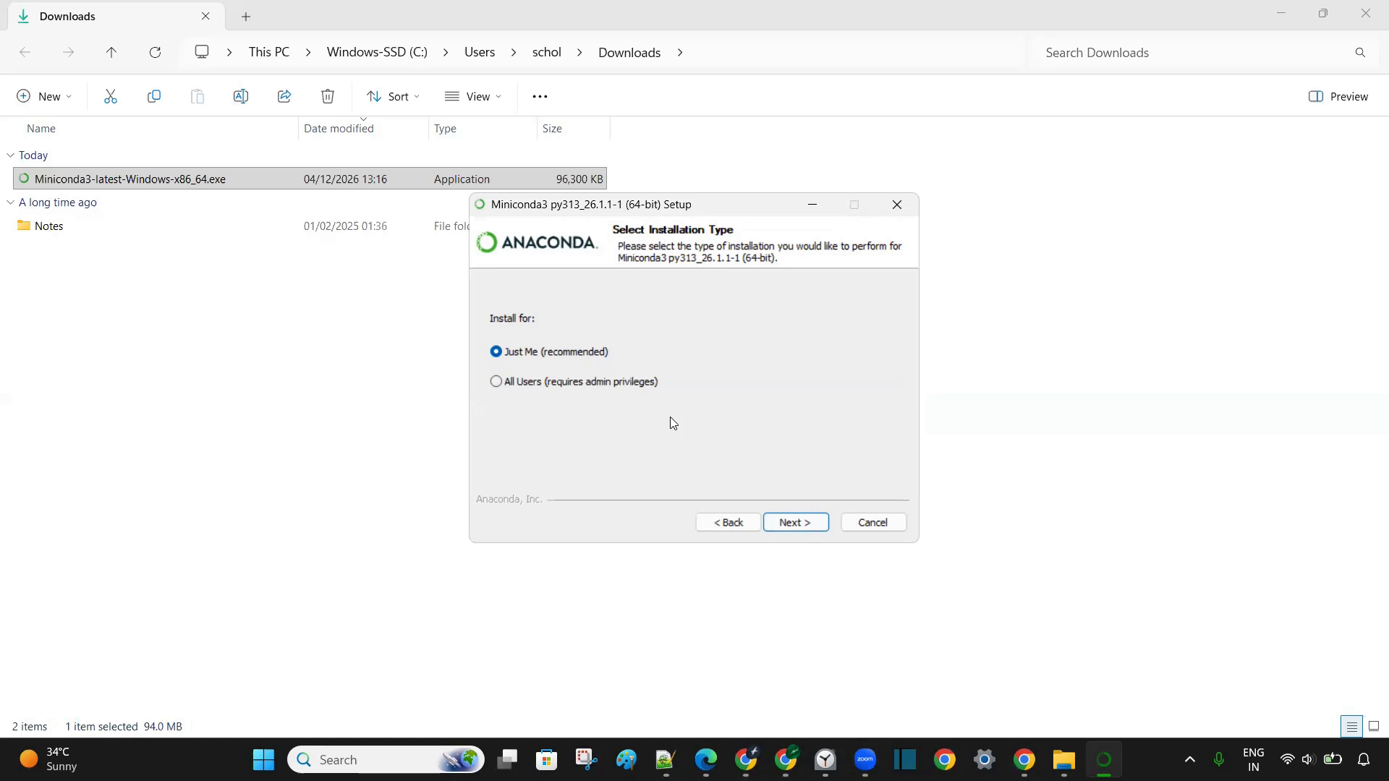
pyautogui.click(793, 522)
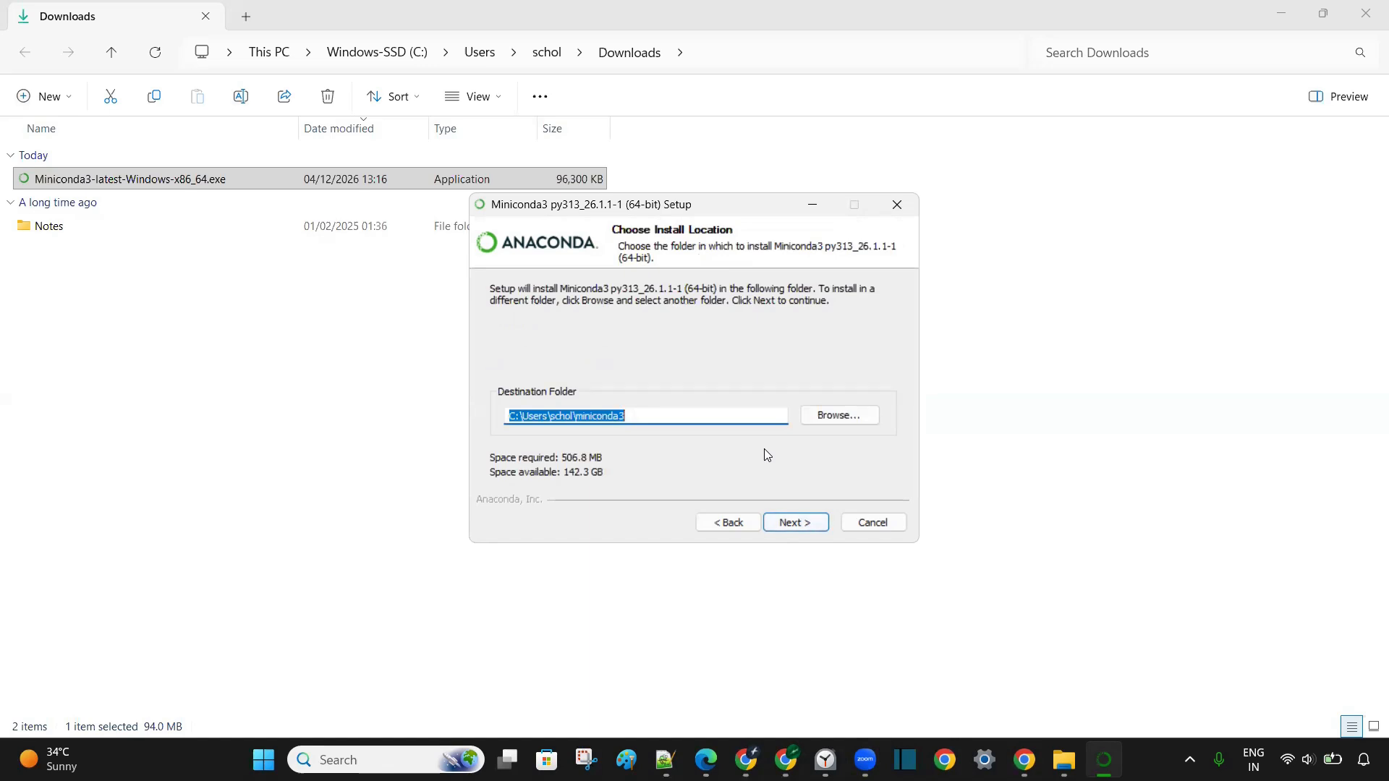
pyautogui.click(813, 522)
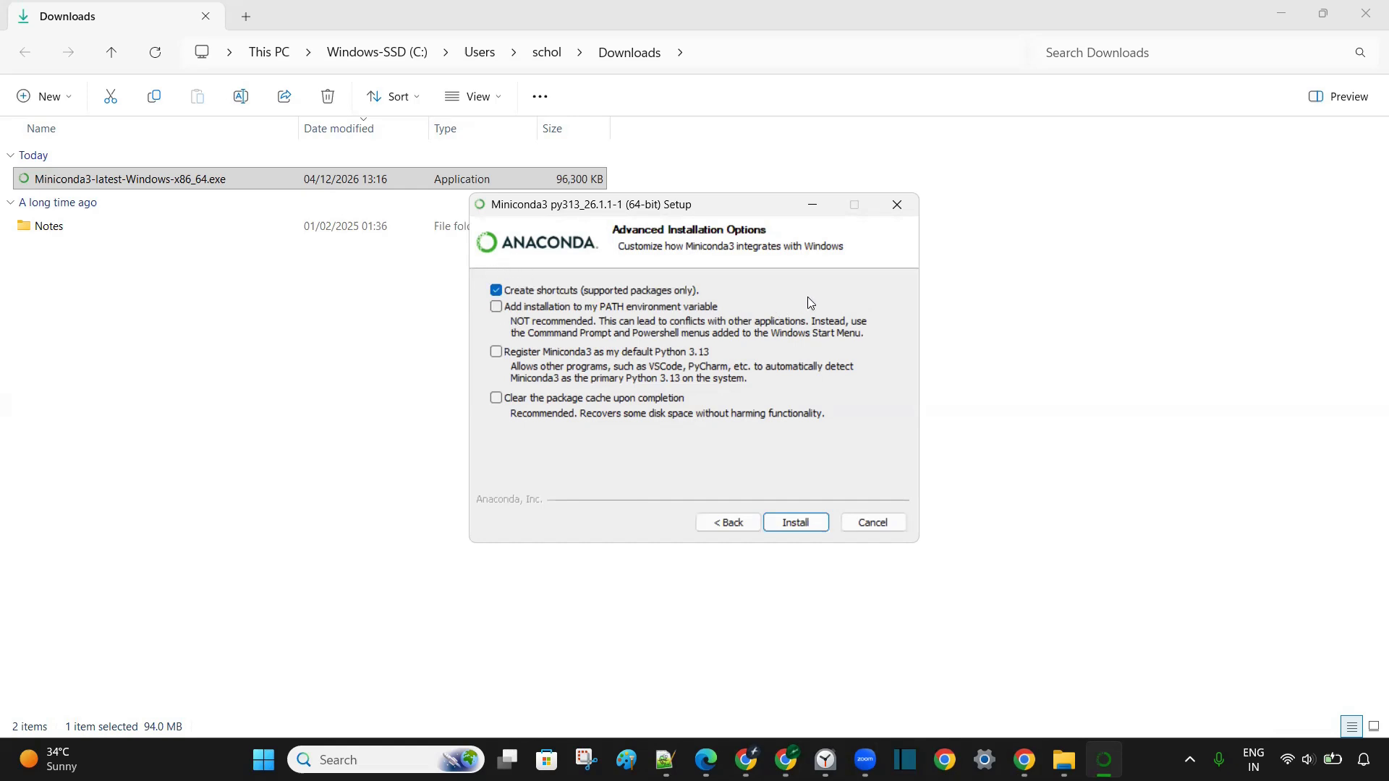
# - Enable registering Miniconda3 as the default Python 3.13 and clearing the package cache upon completion, and start the installation
pyautogui.click(497, 352)
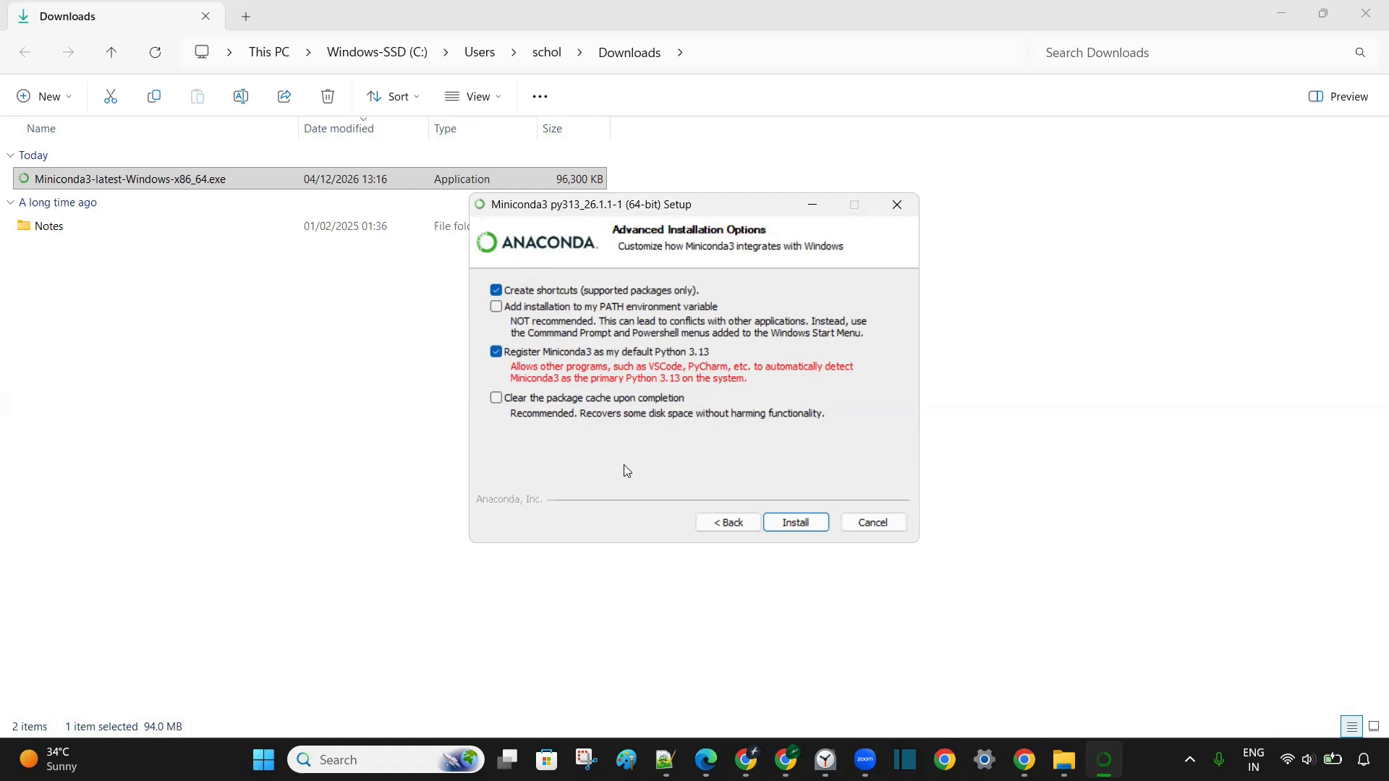
pyautogui.click(496, 397)
pyautogui.click(795, 522)
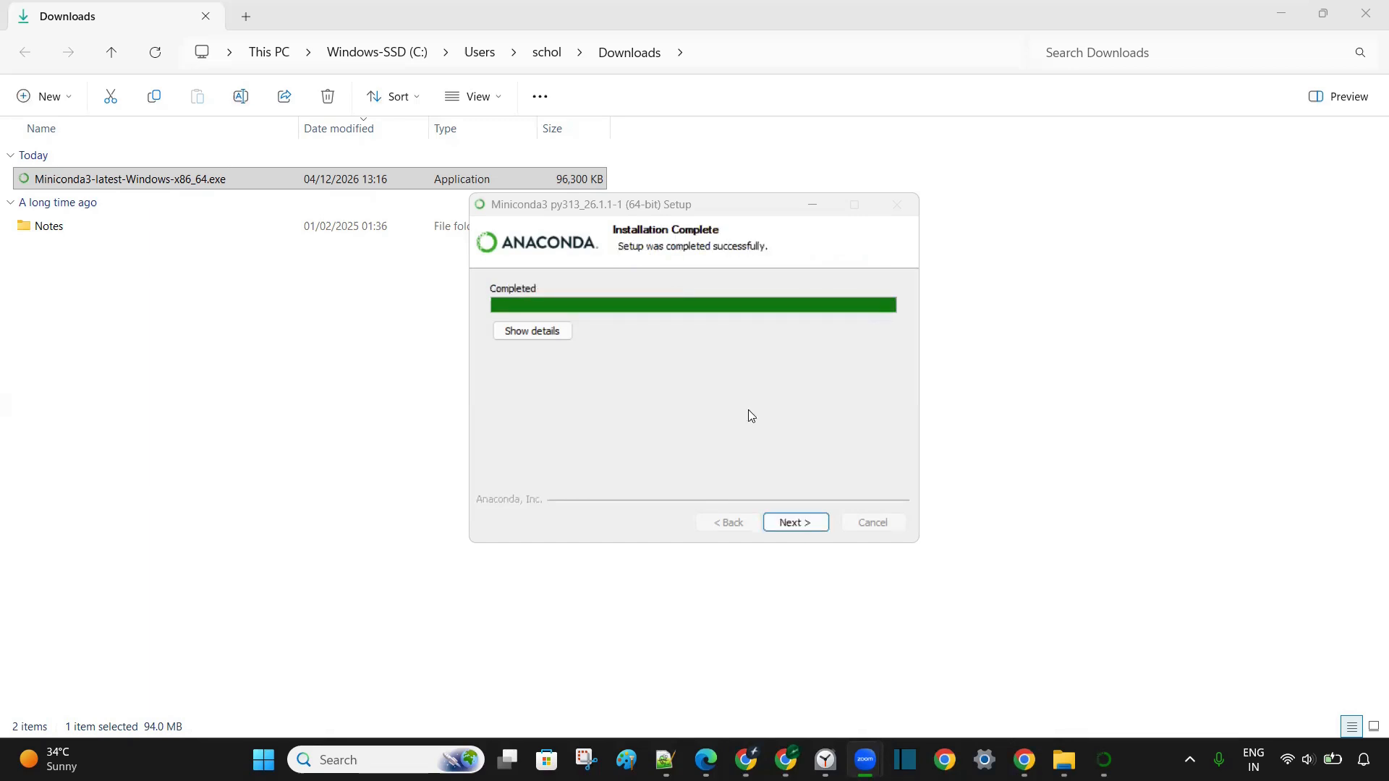
# - Finish the Miniconda3 setup with the "Getting started with Conda" and "Welcome to Anaconda" options turned off
pyautogui.click(790, 522)
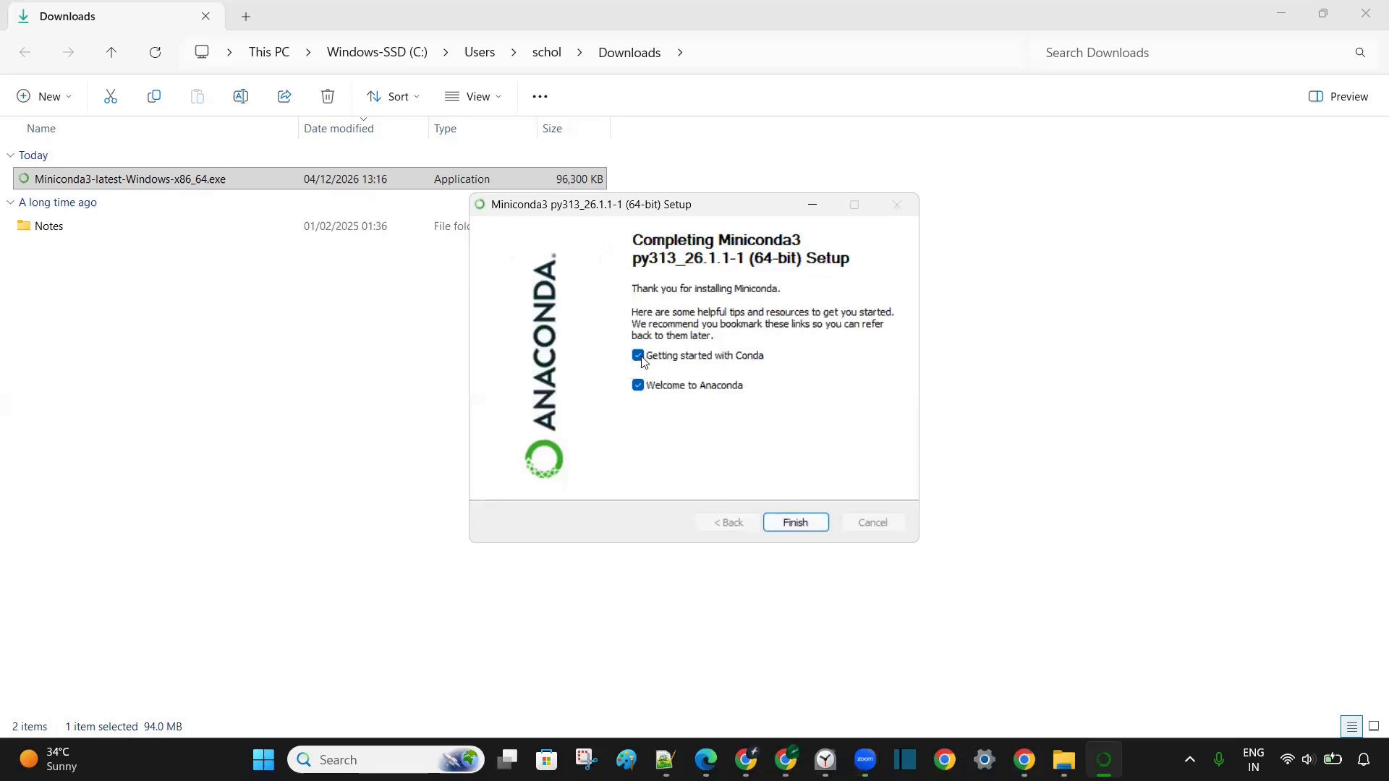
pyautogui.click(638, 355)
pyautogui.click(638, 385)
pyautogui.click(795, 522)
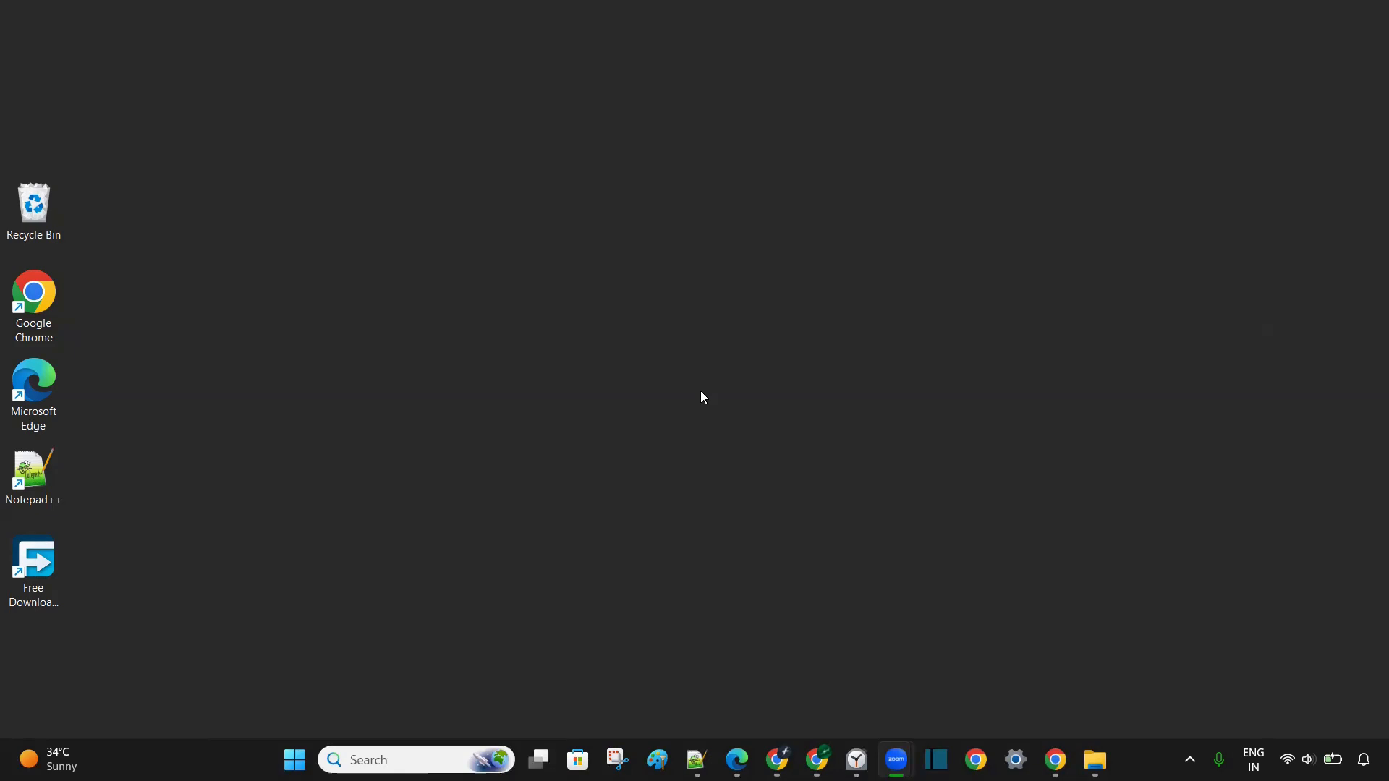
# - Open the Anaconda Prompt and check the installed conda version with conda --version
pyautogui.press('super')
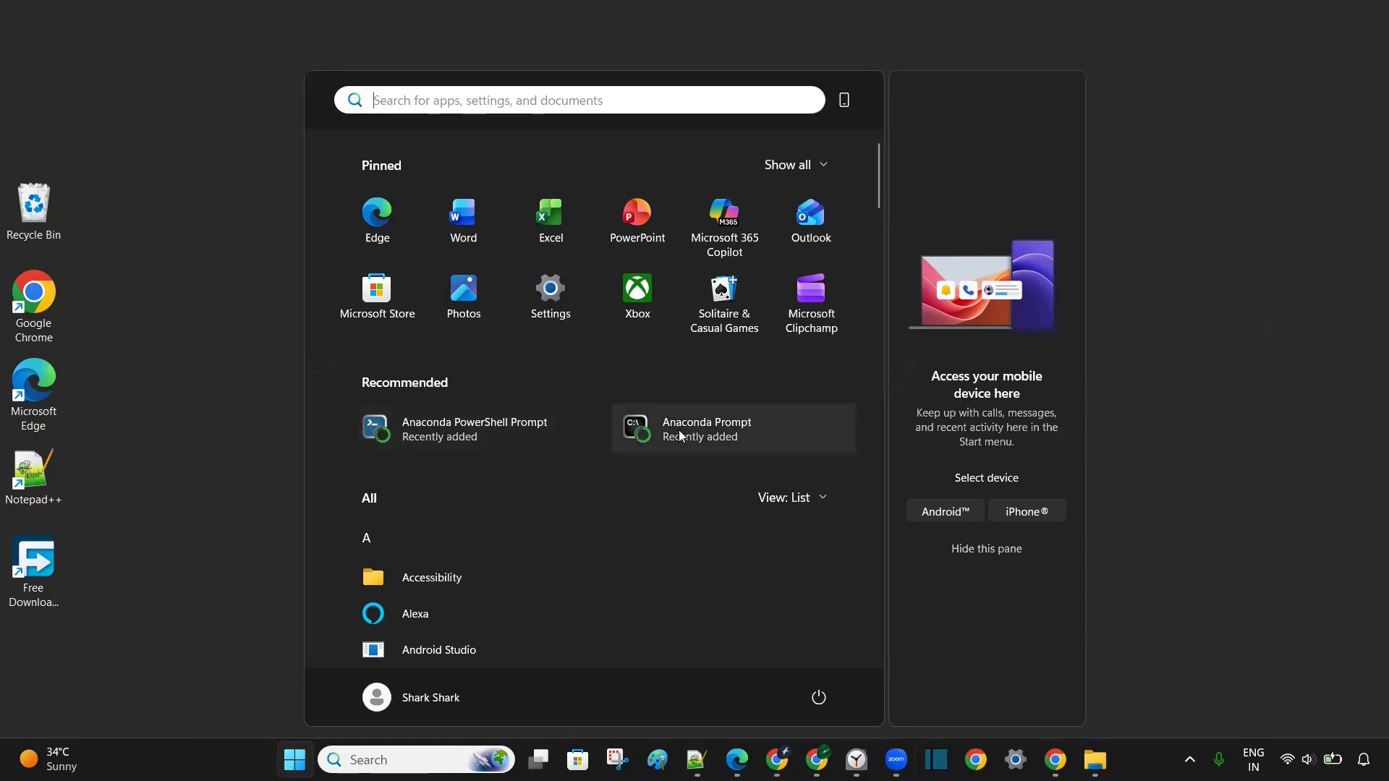
pyautogui.click(715, 427)
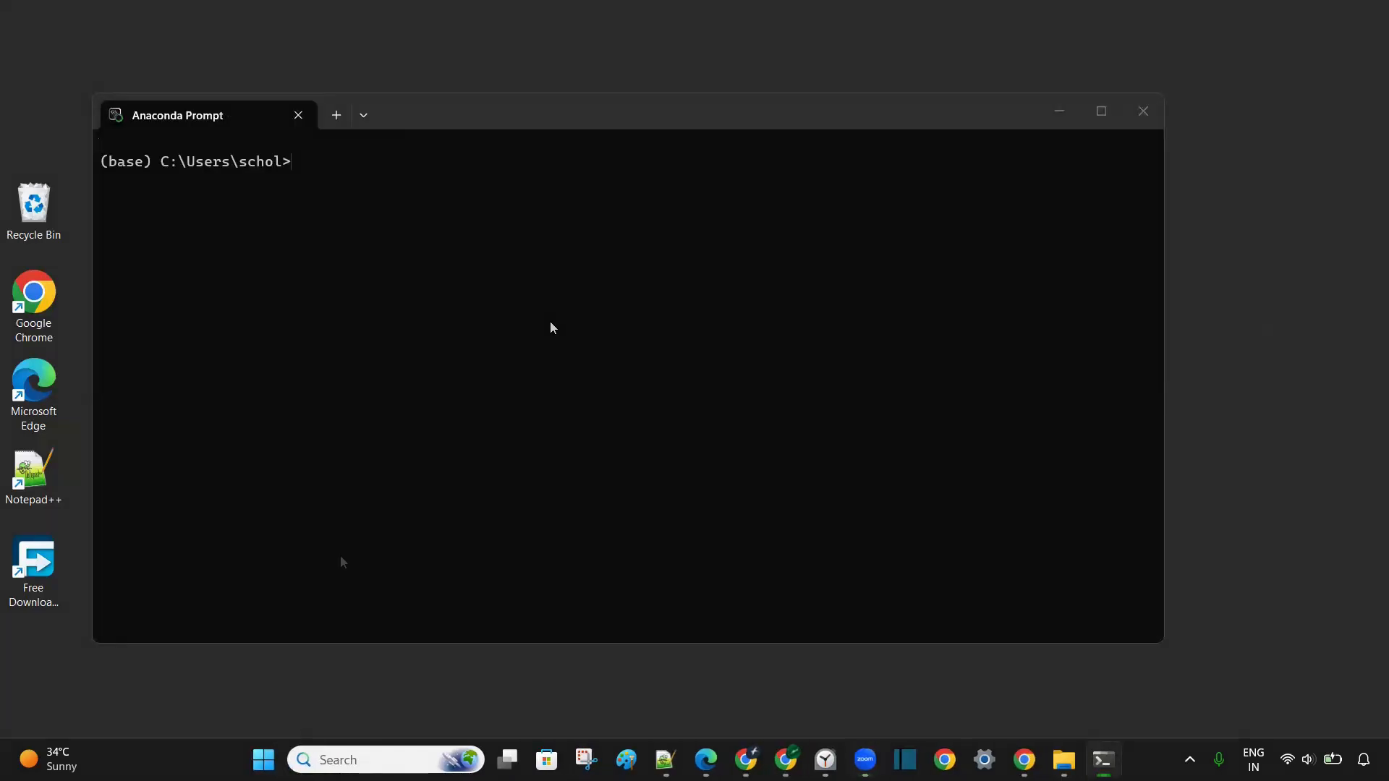
pyautogui.click(453, 296)
pyautogui.write('conda --version')
pyautogui.press('Return')
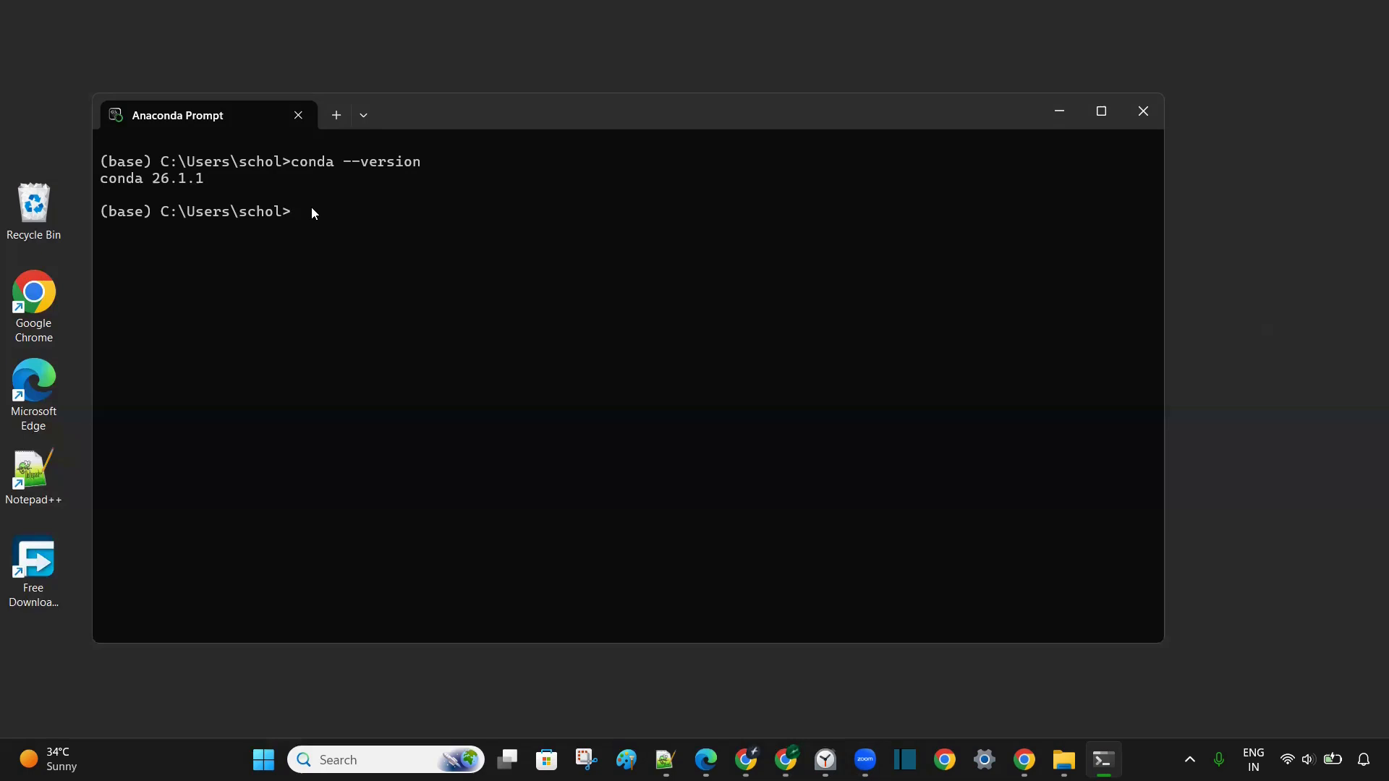
# - Run conda update -n base -c defaults conda to update conda in the base environment
pyautogui.write('conda update -n ba')
pyautogui.write('se -c defaul')
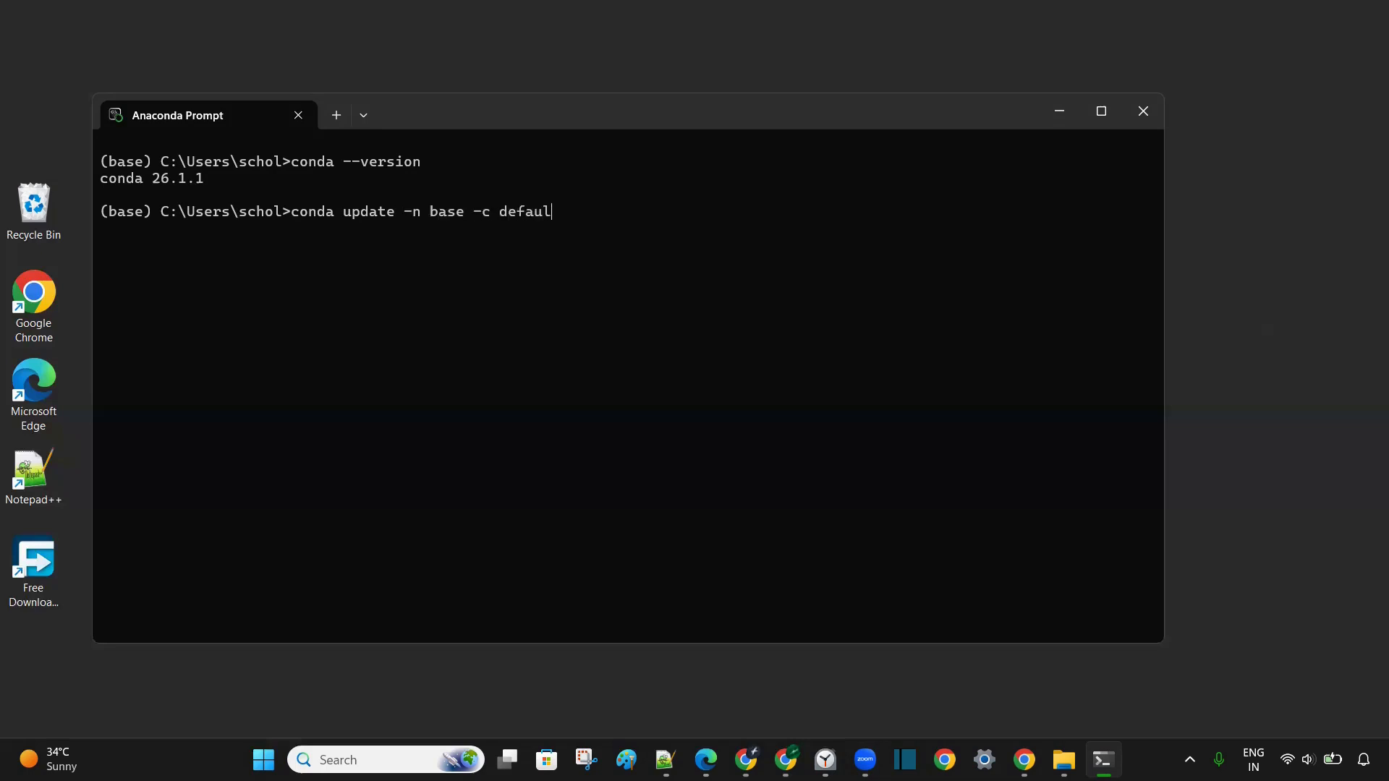
pyautogui.write('ts conda')
pyautogui.press('Return')
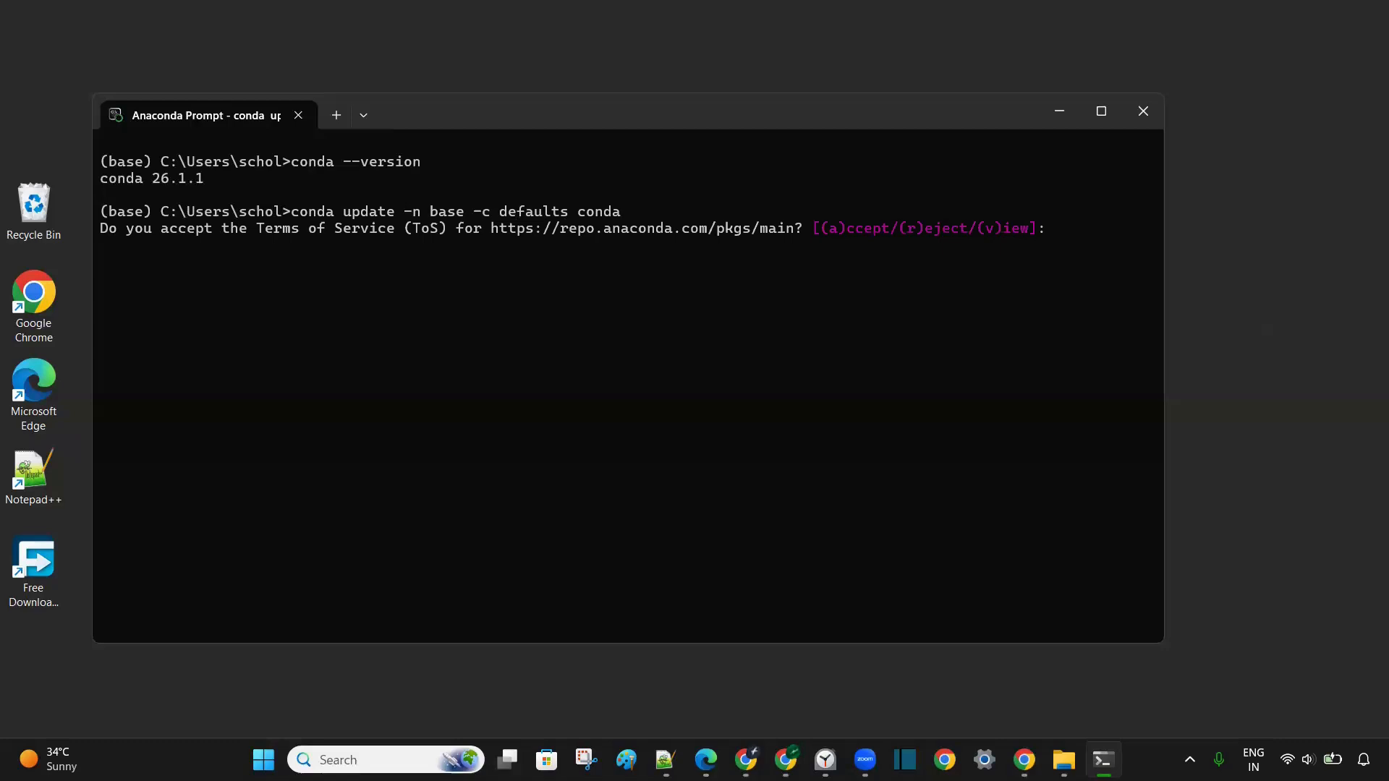
# - Accept the Terms of Service for the main, r and msys2 channels and confirm the package update
pyautogui.write('a')
pyautogui.press('Return')
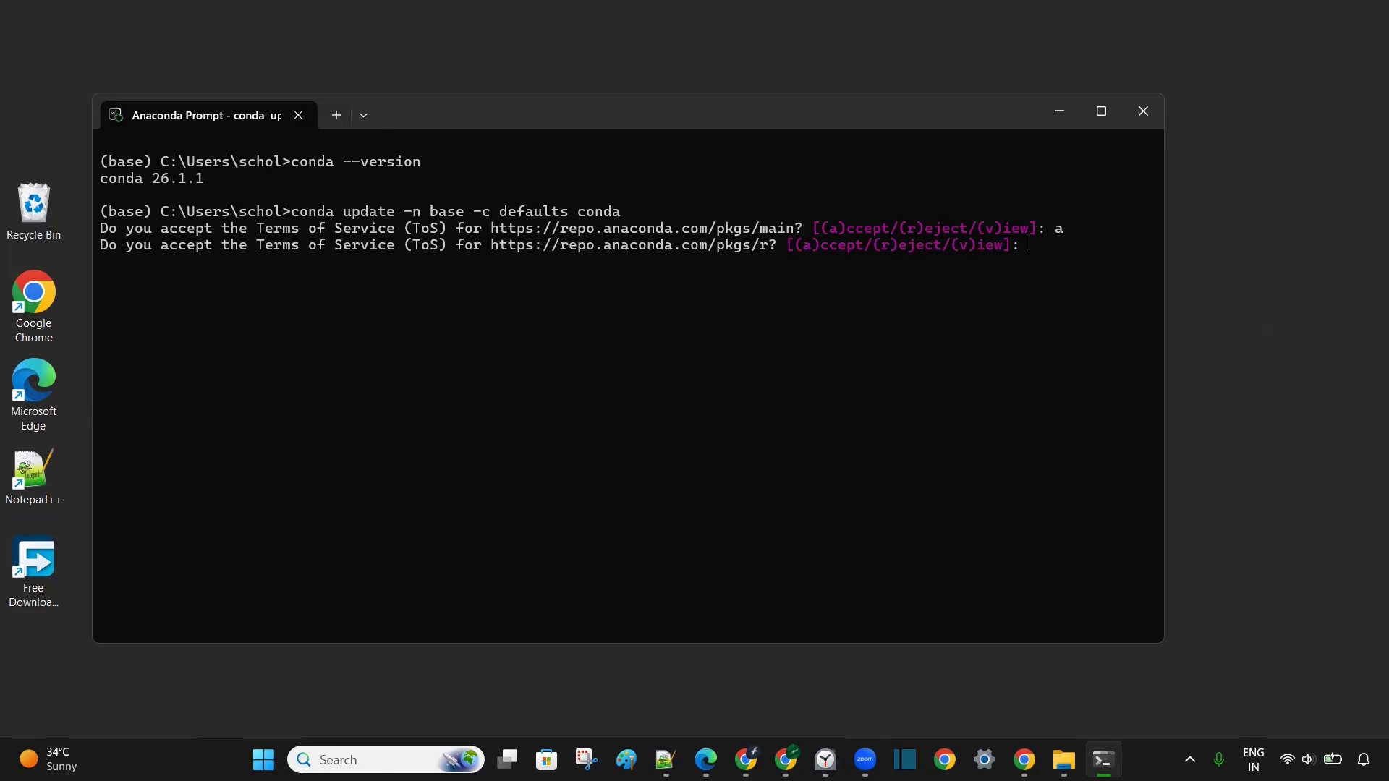
pyautogui.write('a')
pyautogui.press('Return')
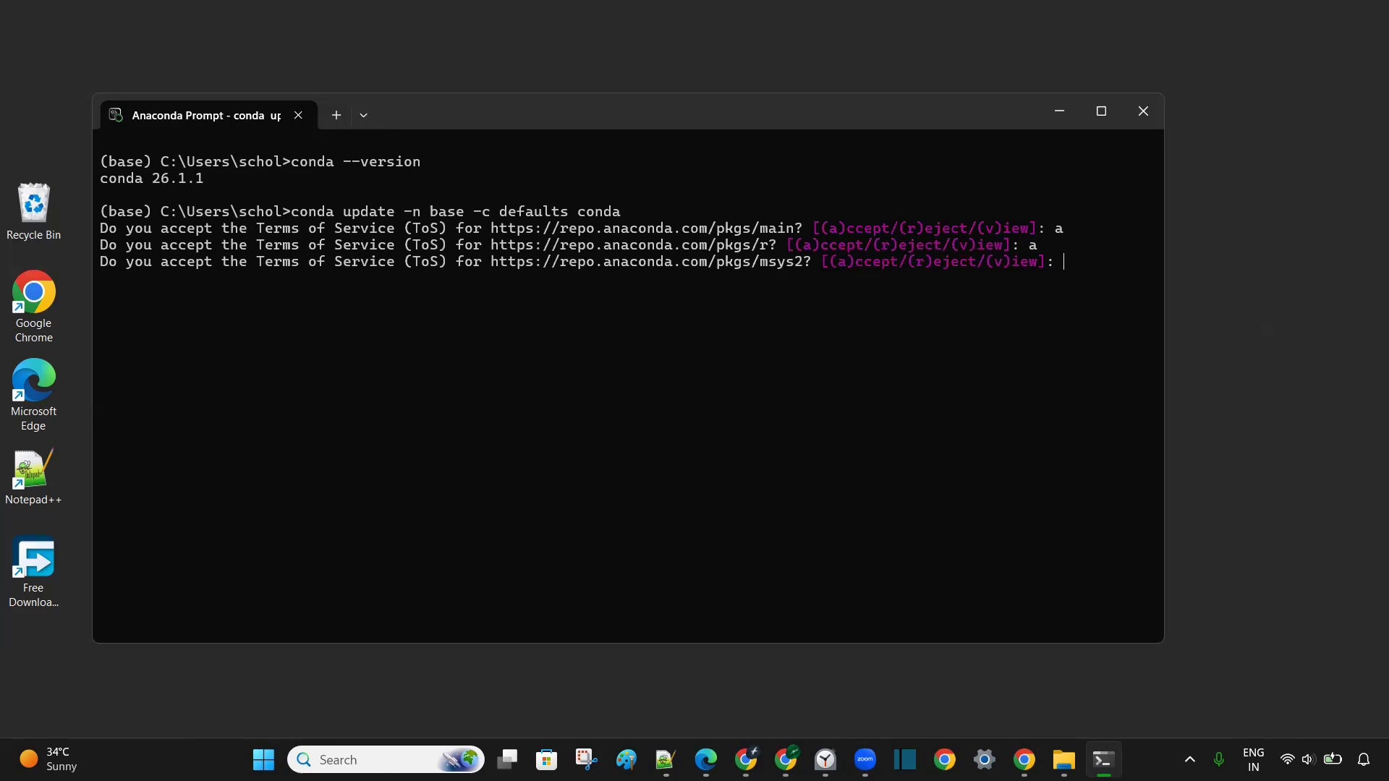
pyautogui.write('a')
pyautogui.press('Return')
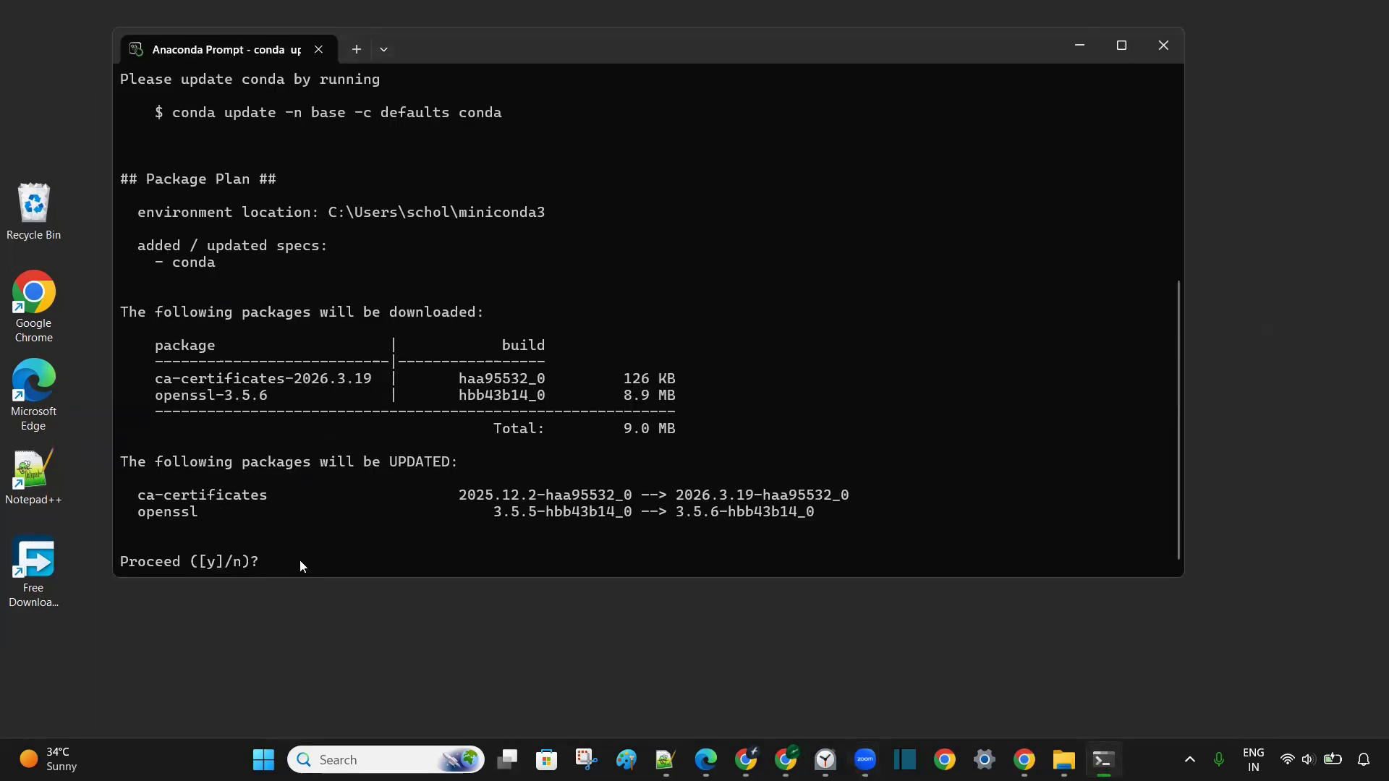
pyautogui.write('y')
pyautogui.press('Return')
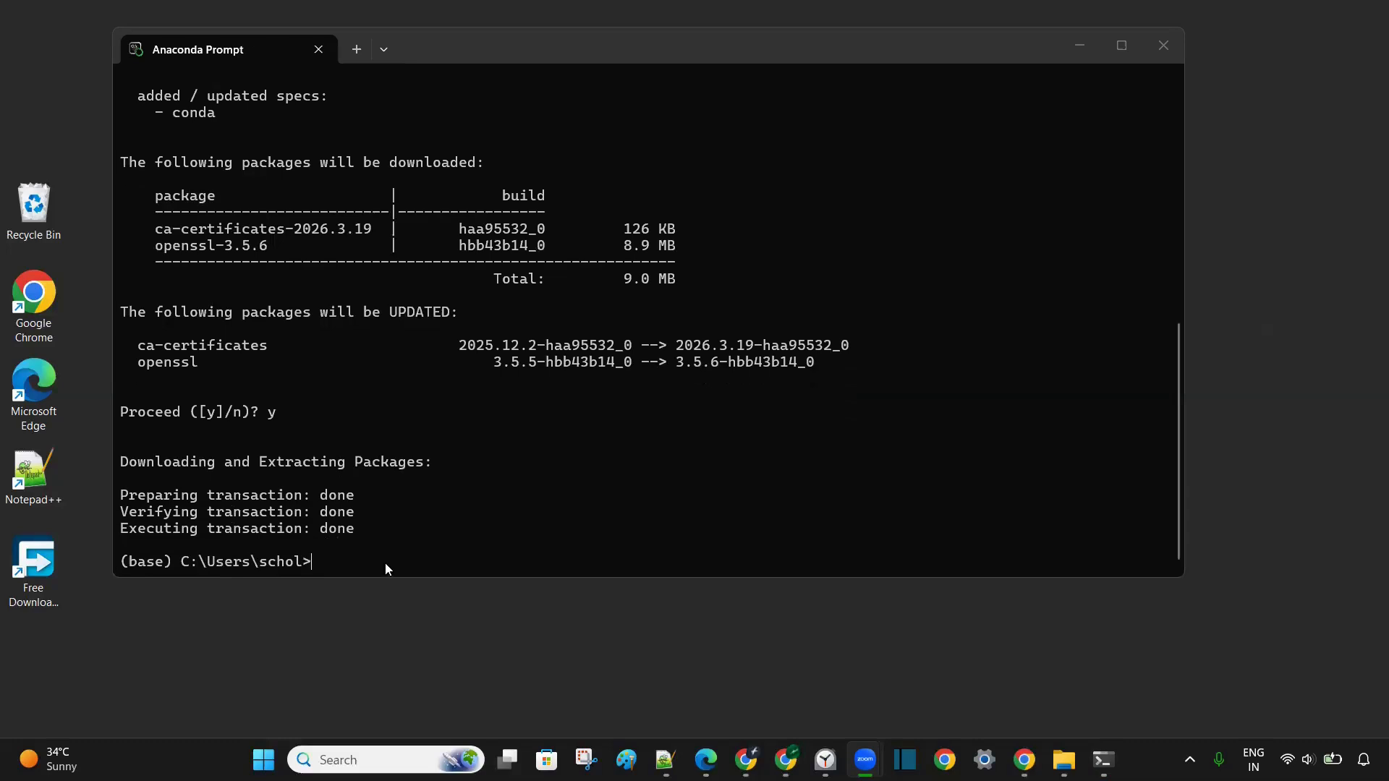
# - Check the Python version of the base environment with python --version
pyautogui.click(363, 563)
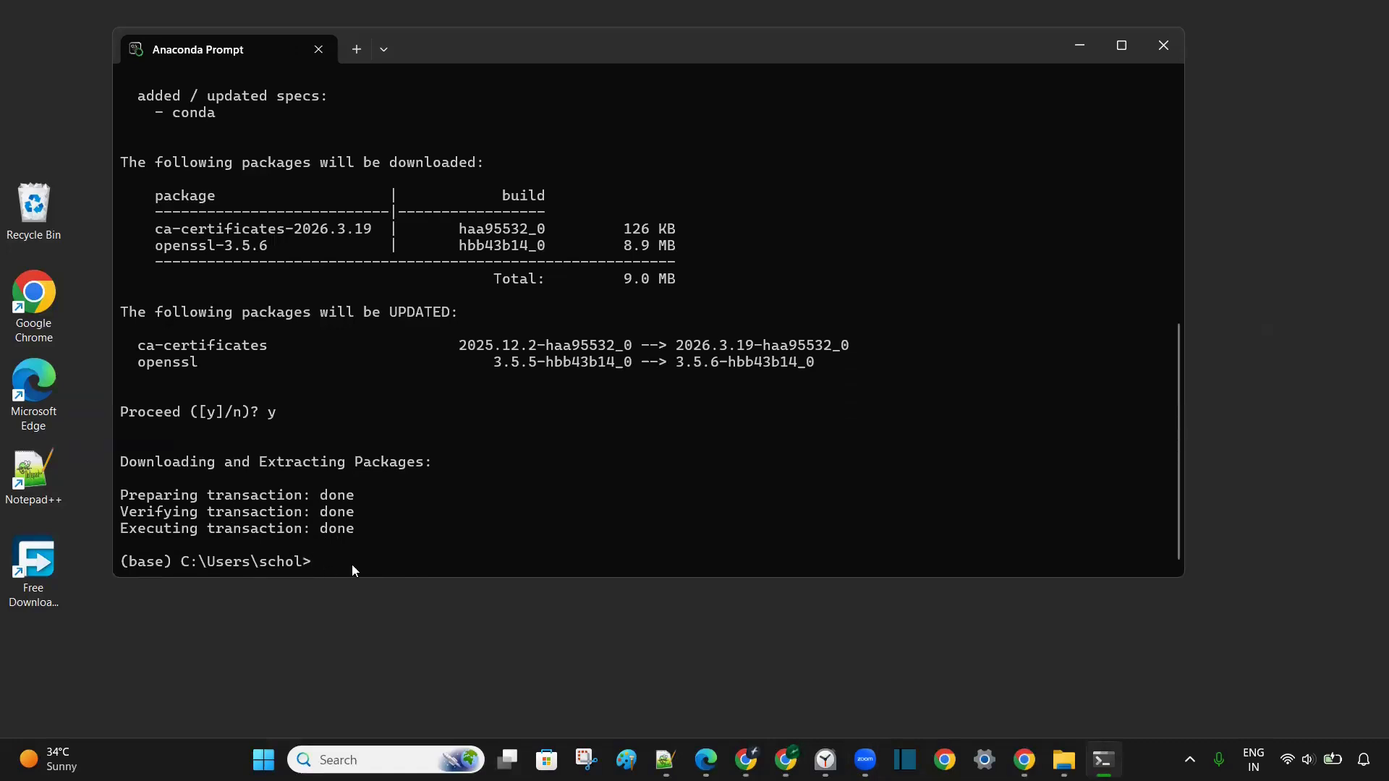
pyautogui.write('python --version')
pyautogui.press('Return')
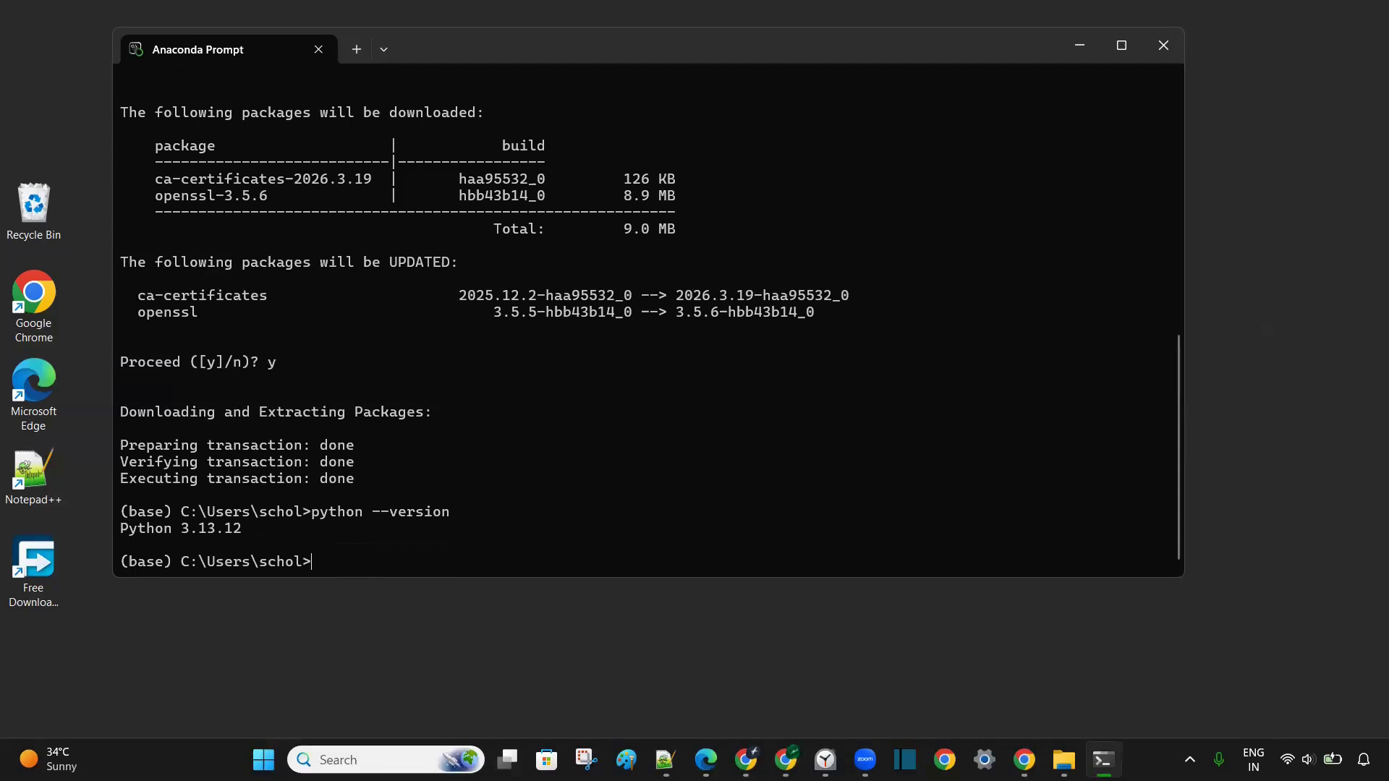
# - Create a conda environment named myenv with python=3.11 and confirm the package installation
pyautogui.write('conda create -n')
pyautogui.write('myenv')
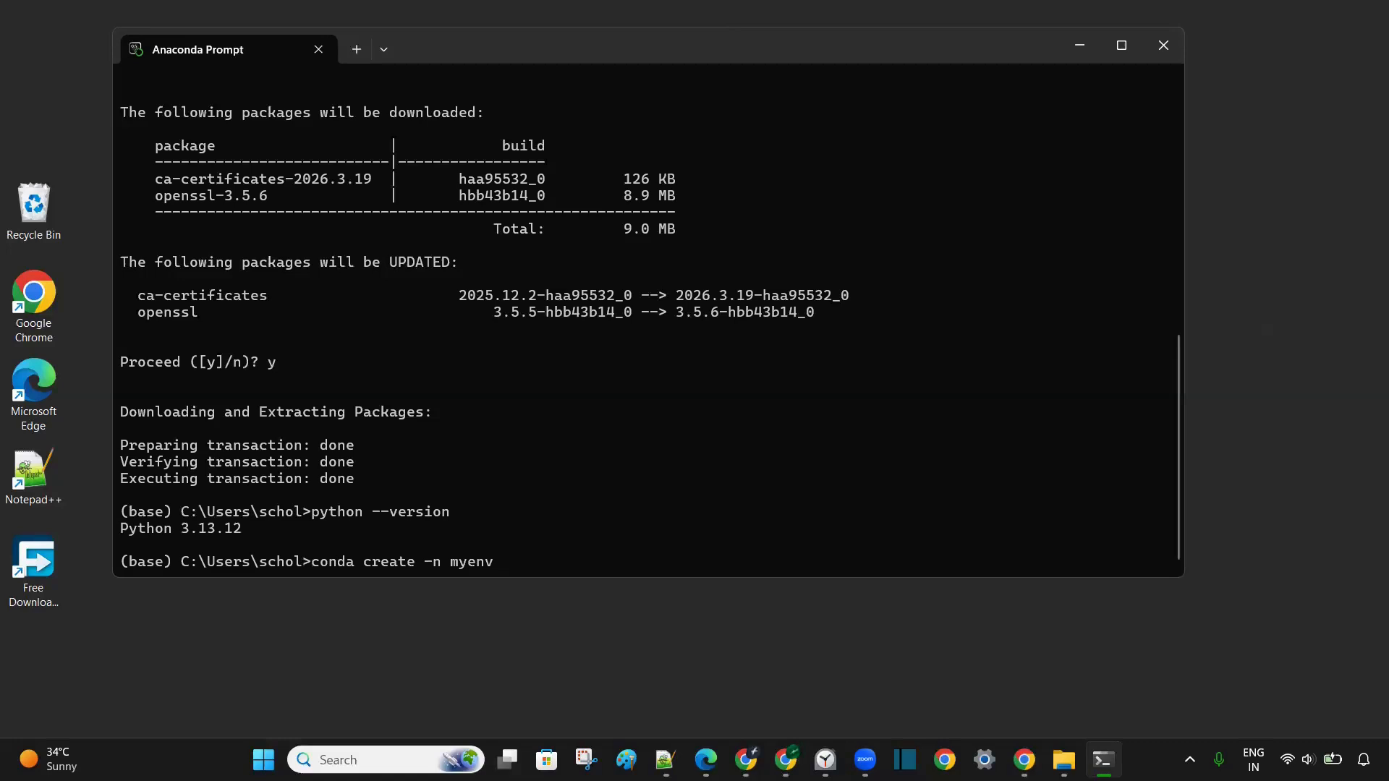
pyautogui.write('python=3.11')
pyautogui.press('Return')
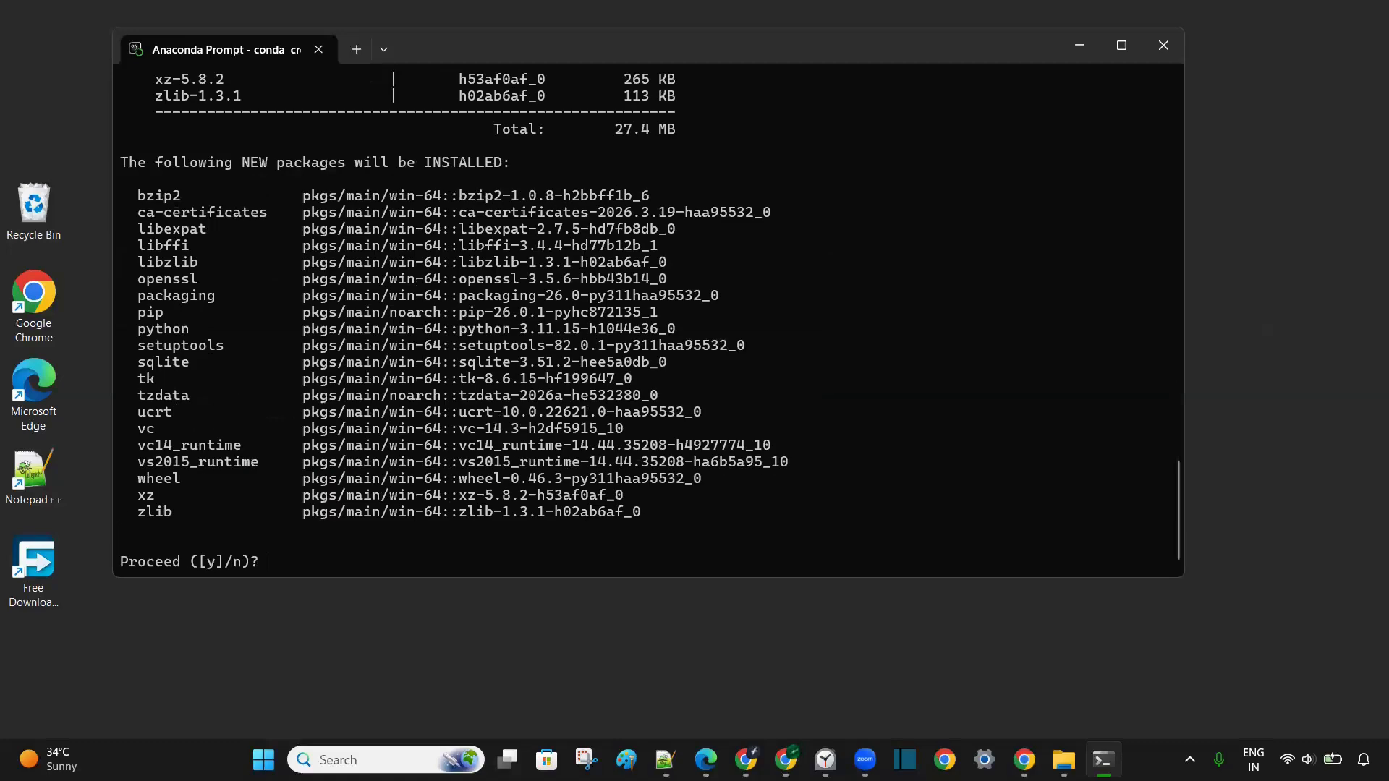
pyautogui.write('y')
pyautogui.press('Return')
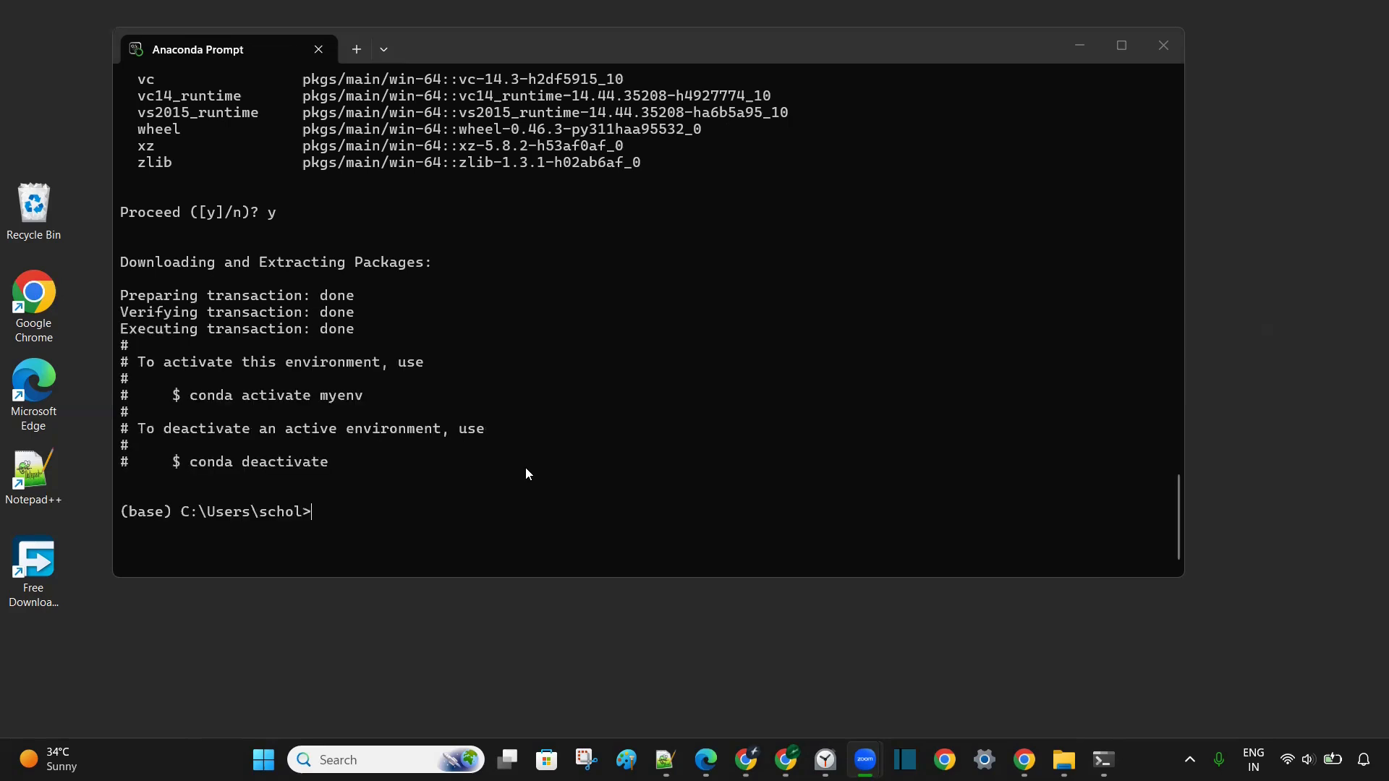
pyautogui.click(338, 511)
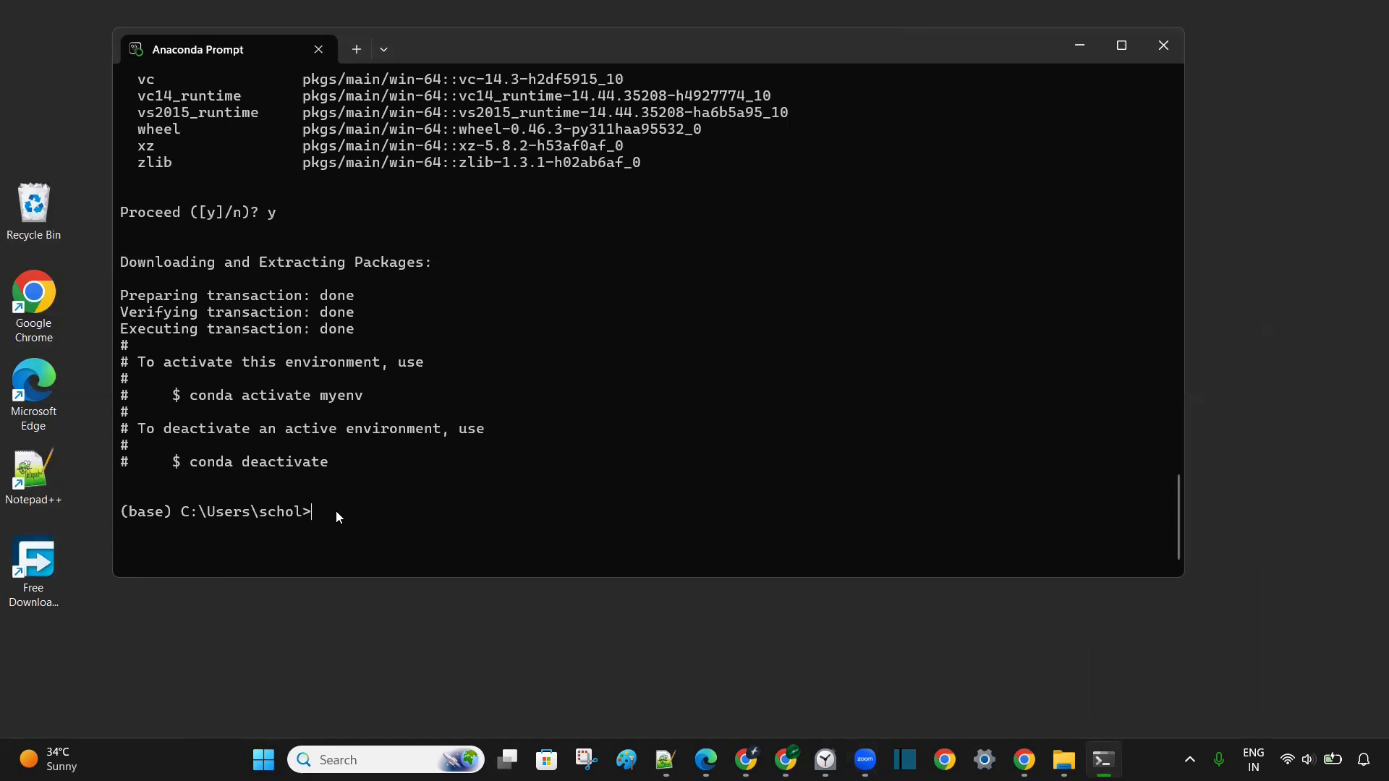
# - Activate the myenv environment with conda activate myenv
pyautogui.write('conda activate myenv')
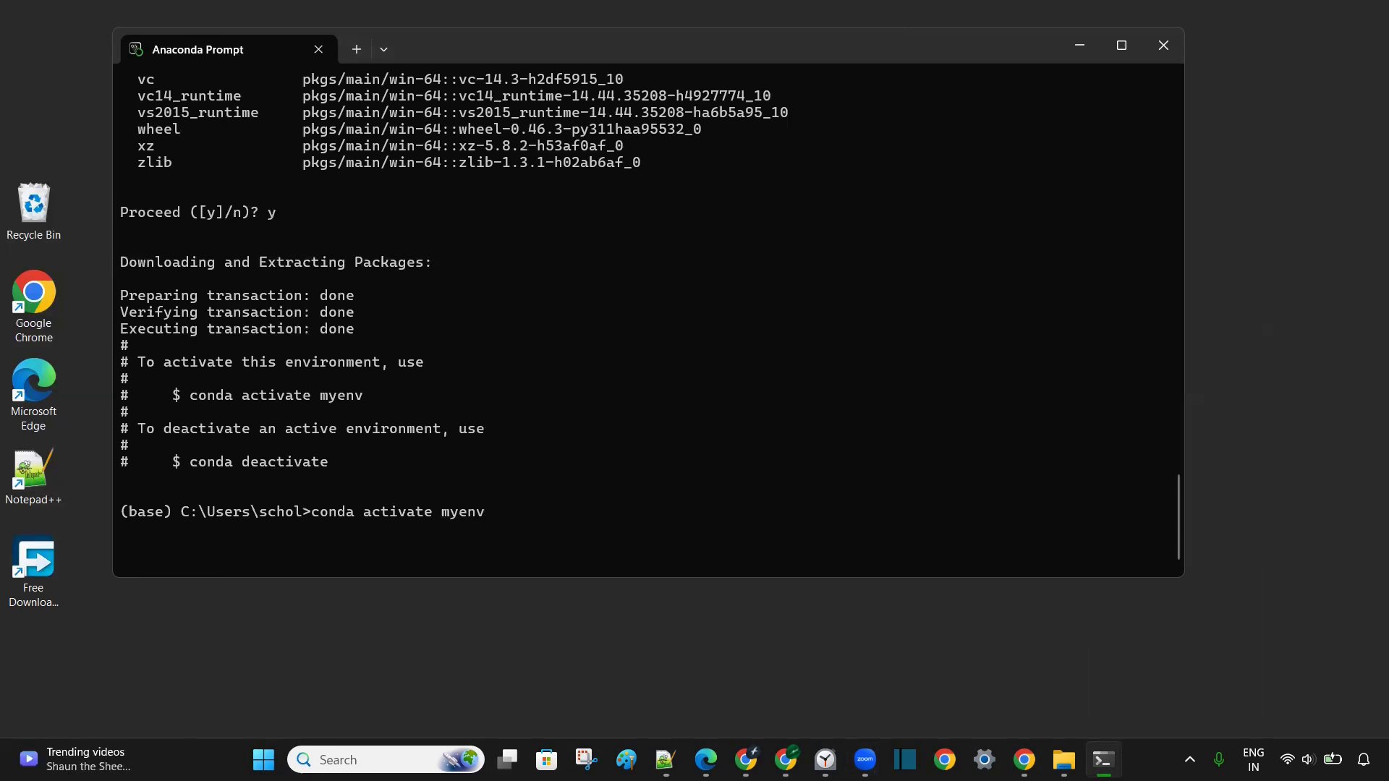
pyautogui.press('Return')
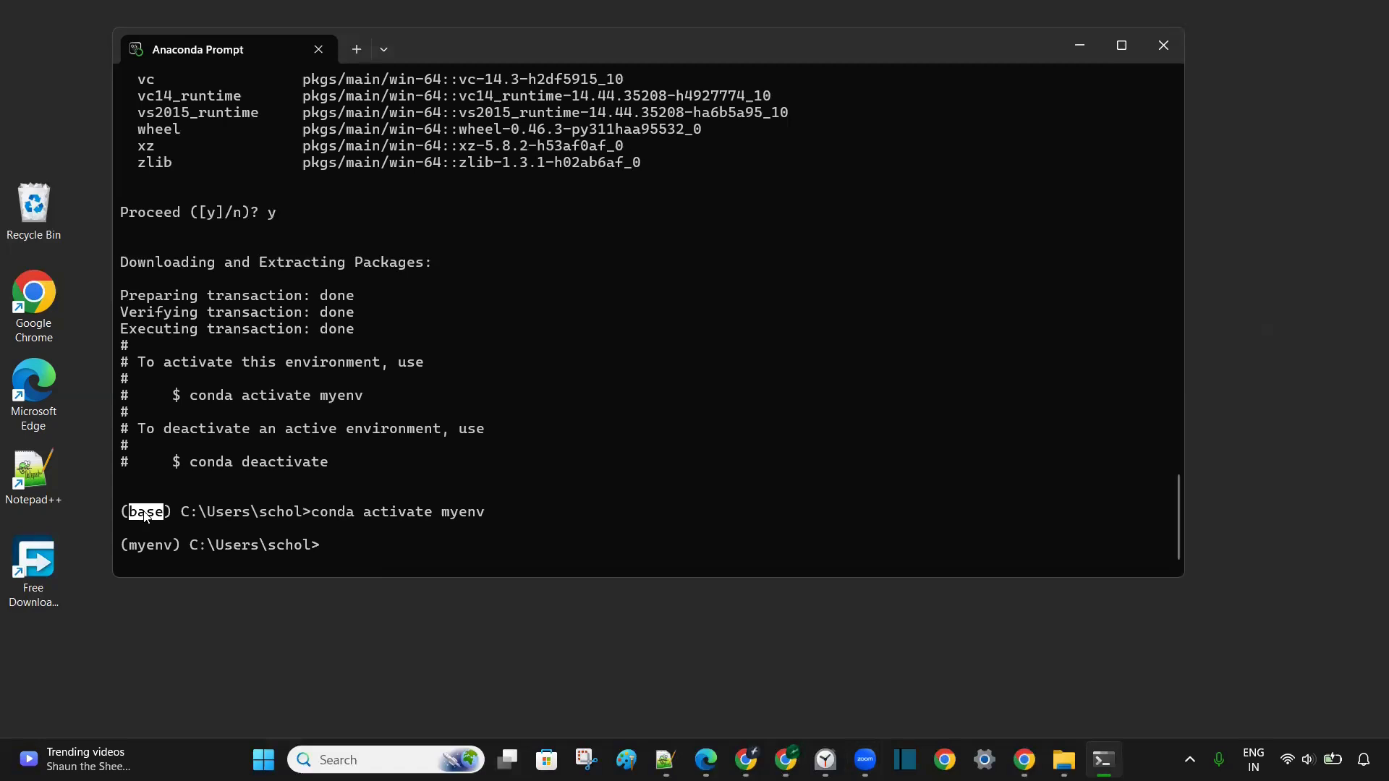
pyautogui.doubleClick(149, 549)
# - Check the Python version inside the myenv environment with python --version
pyautogui.click(339, 545)
pyautogui.write('python --version')
pyautogui.press('Return')
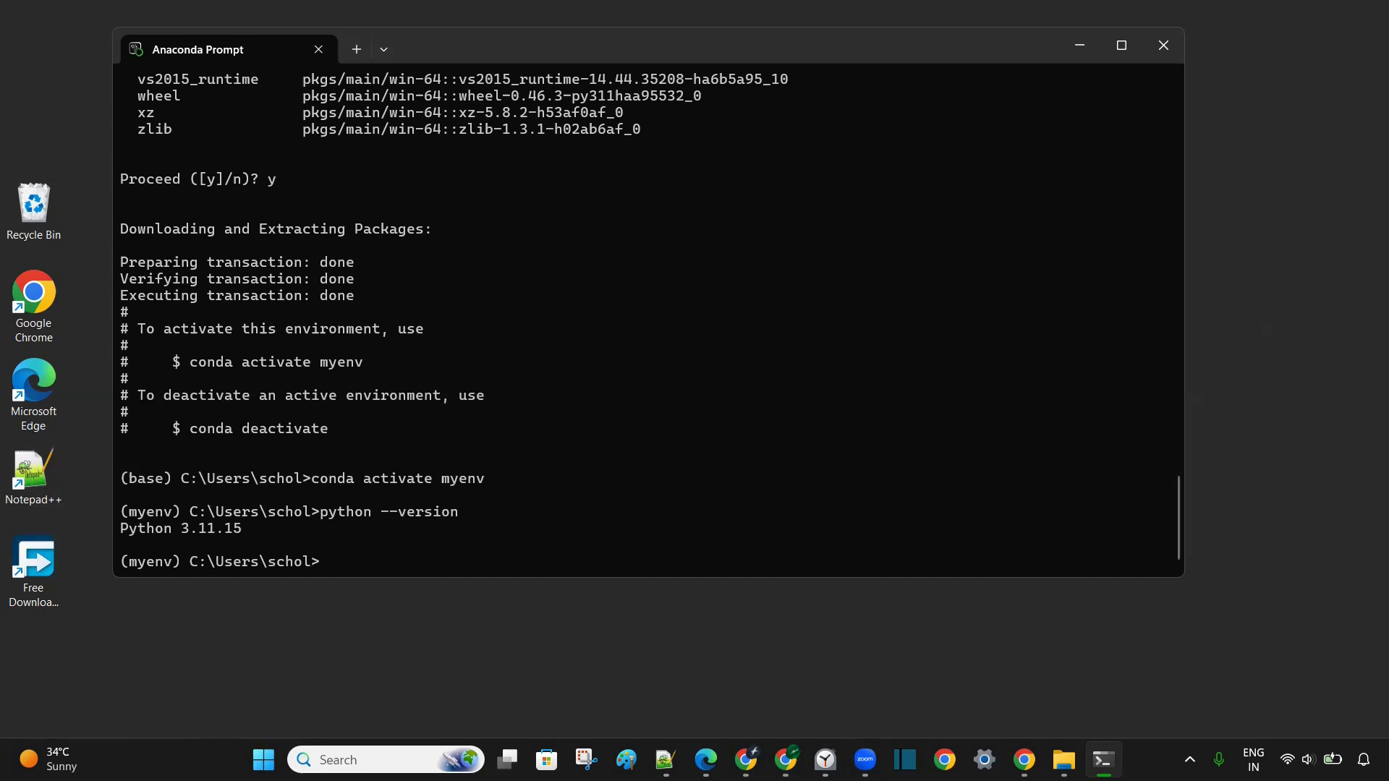
# - Install numpy, pandas and matplotlib into myenv with conda install and confirm the package installation
pyautogui.write('conda install')
pyautogui.write('numpy pandas')
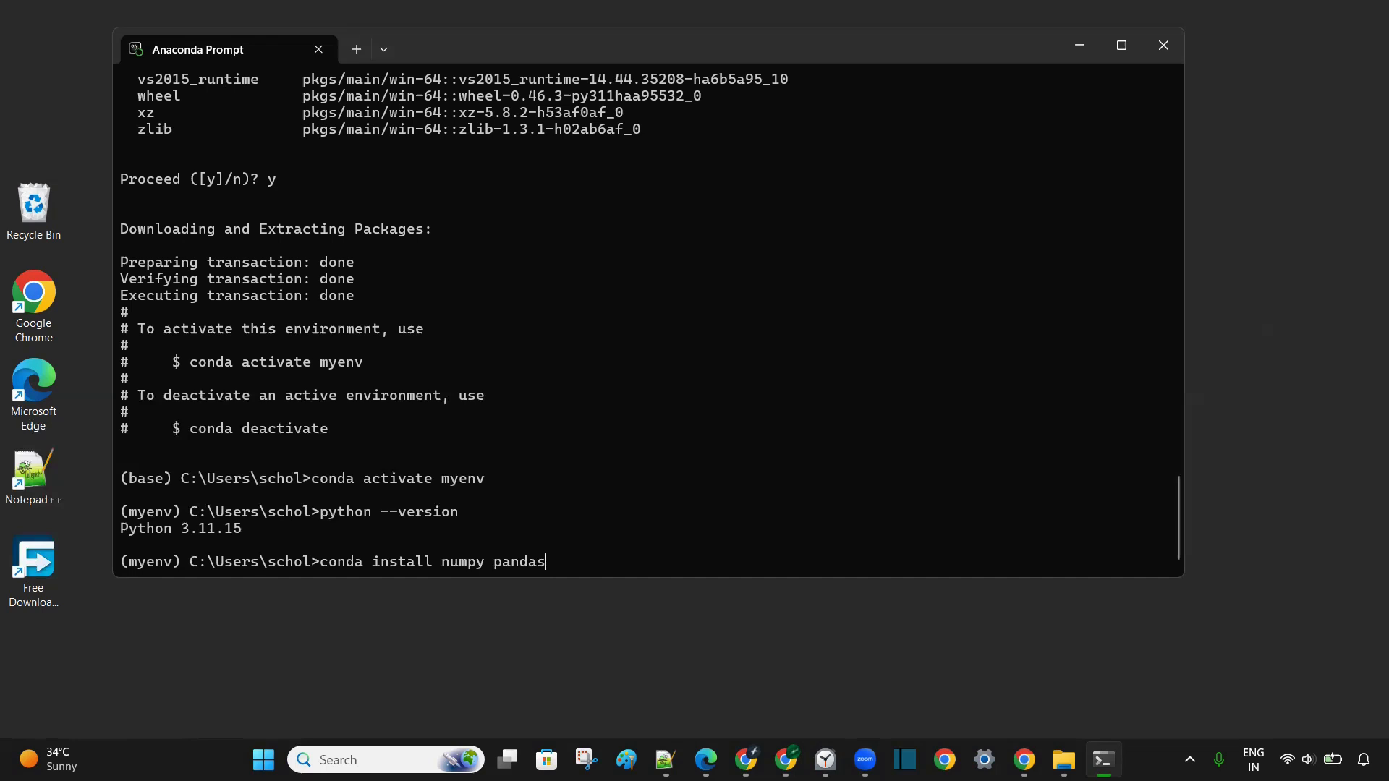
pyautogui.write(' matplotlib')
pyautogui.press('Return')
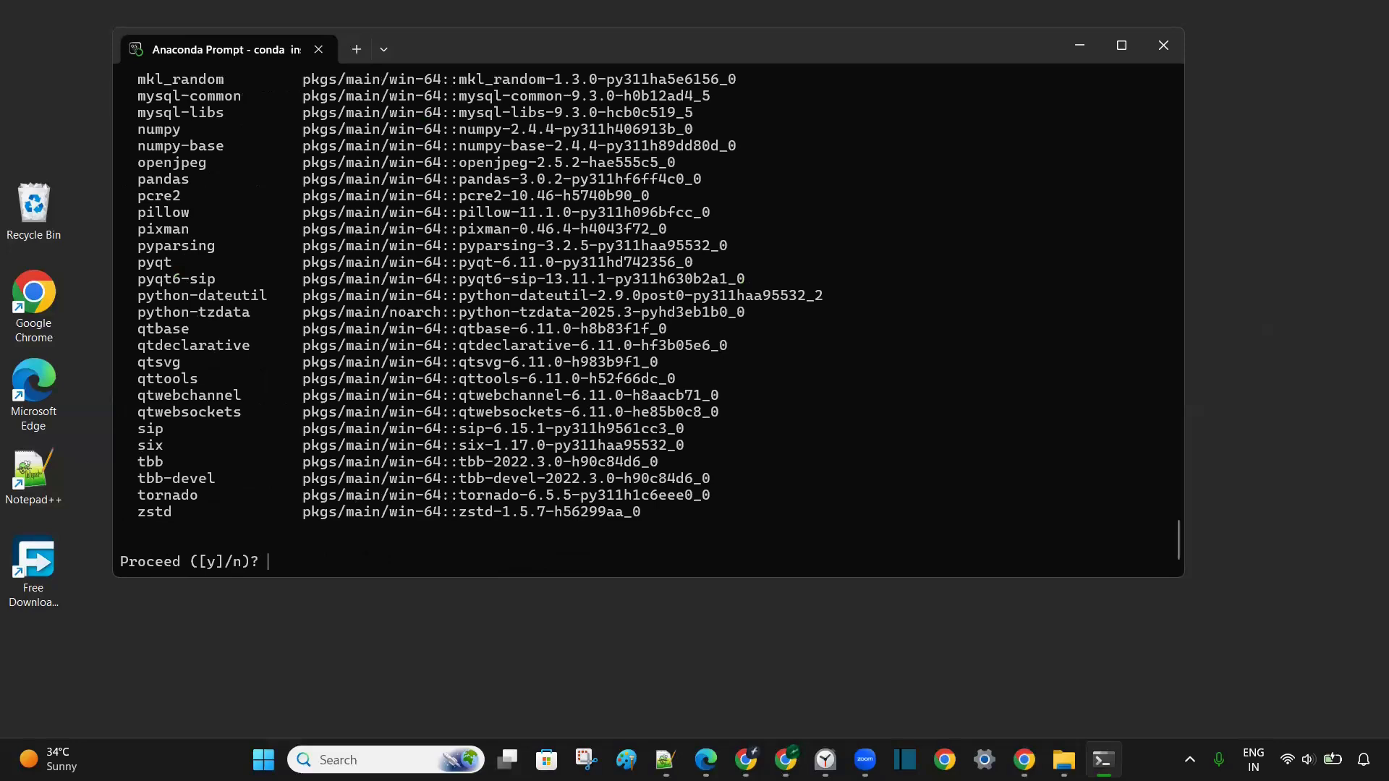
pyautogui.write('y')
pyautogui.press('Return')
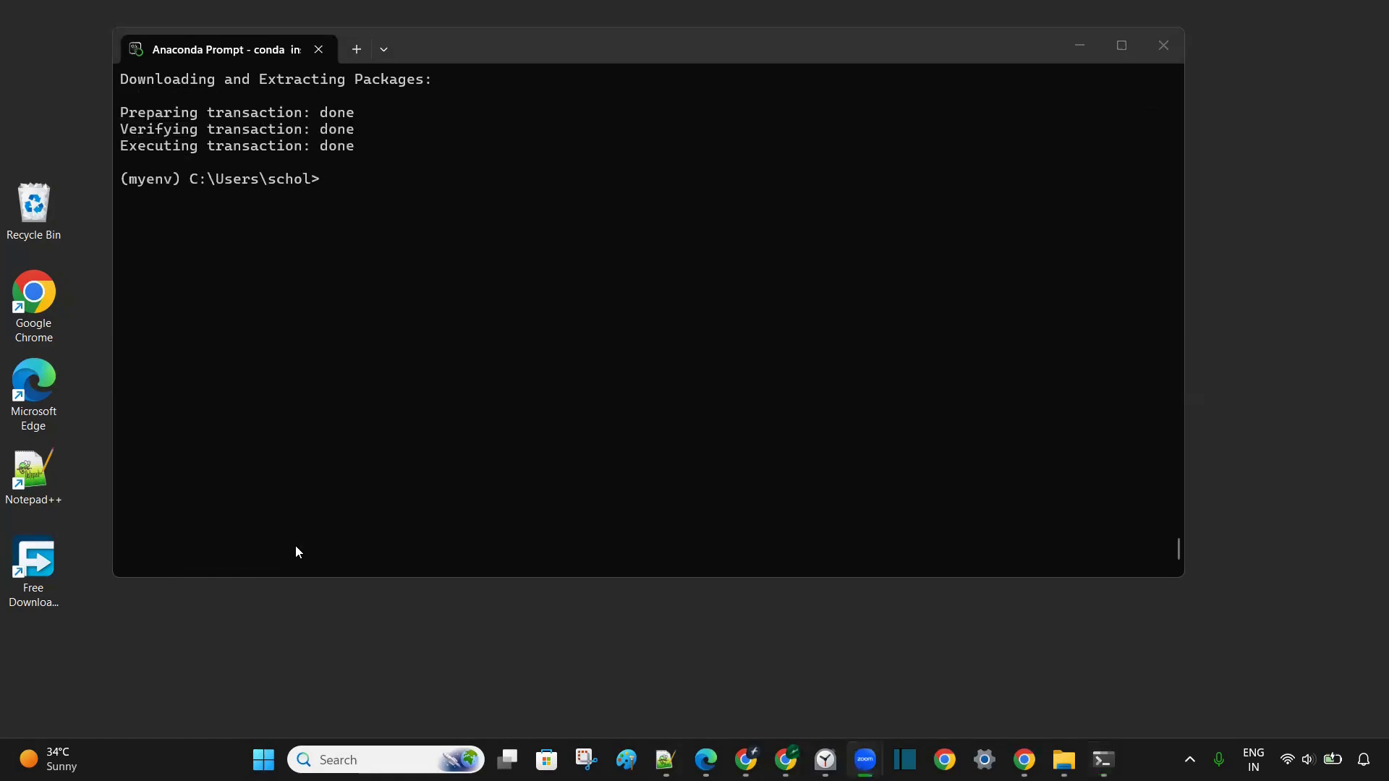
# - Deactivate the myenv environment with conda deactivate to return to base
pyautogui.click(336, 183)
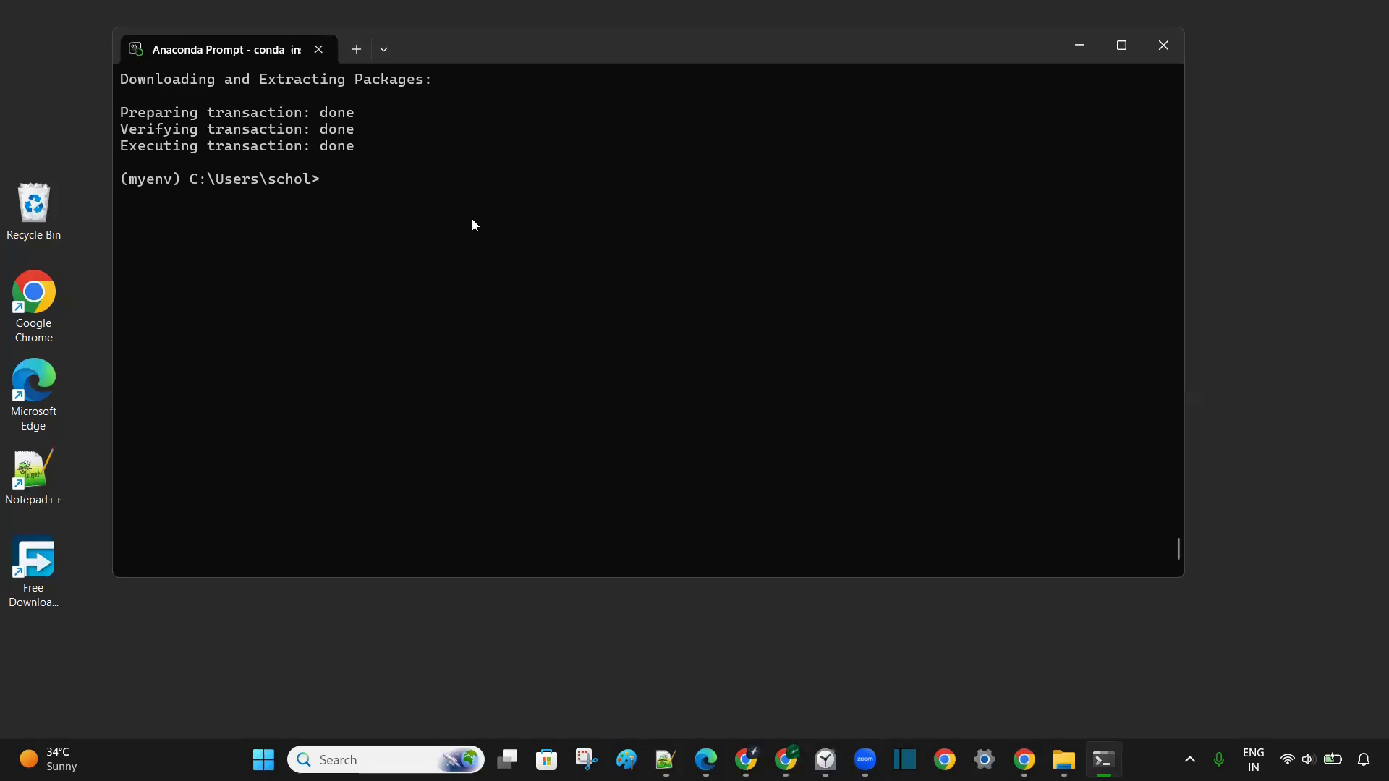
pyautogui.write('conda deactivate')
pyautogui.press('Return')
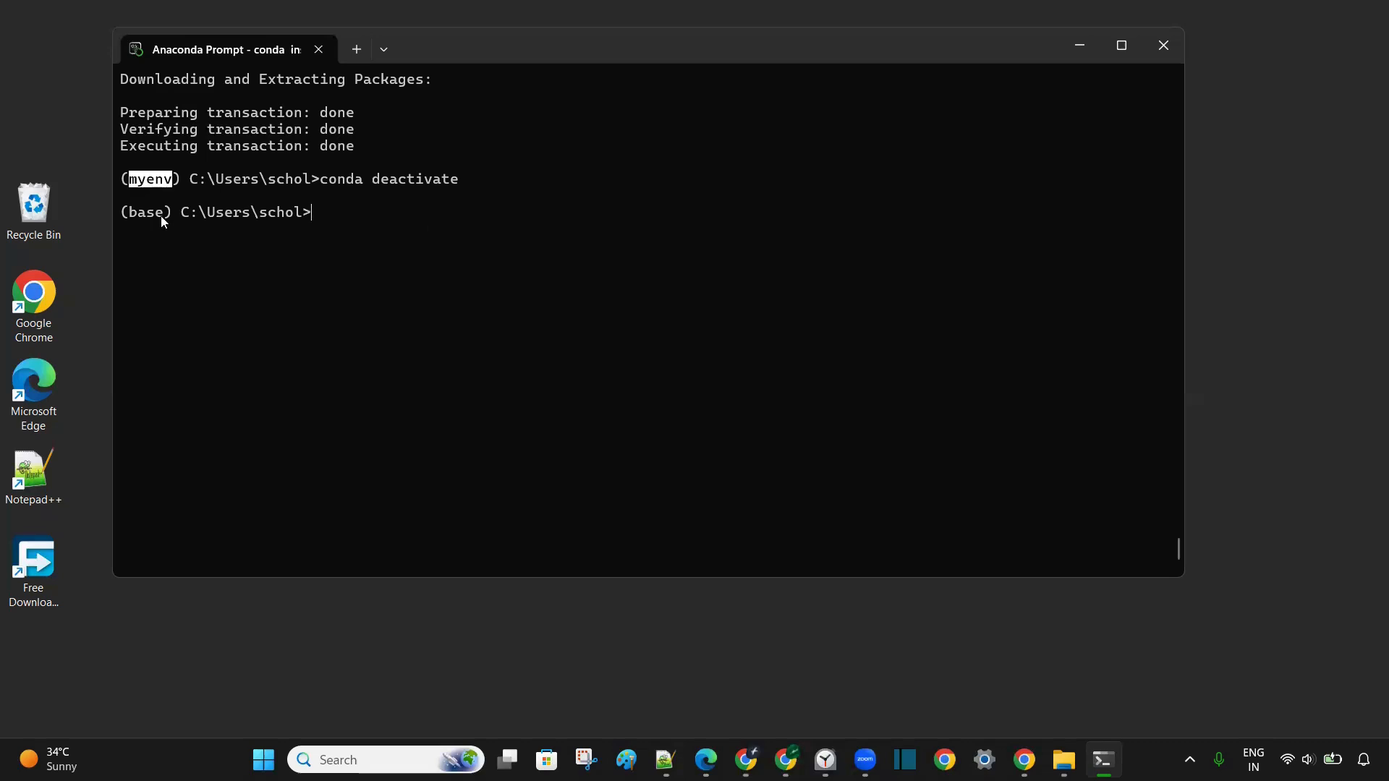
pyautogui.doubleClick(136, 214)
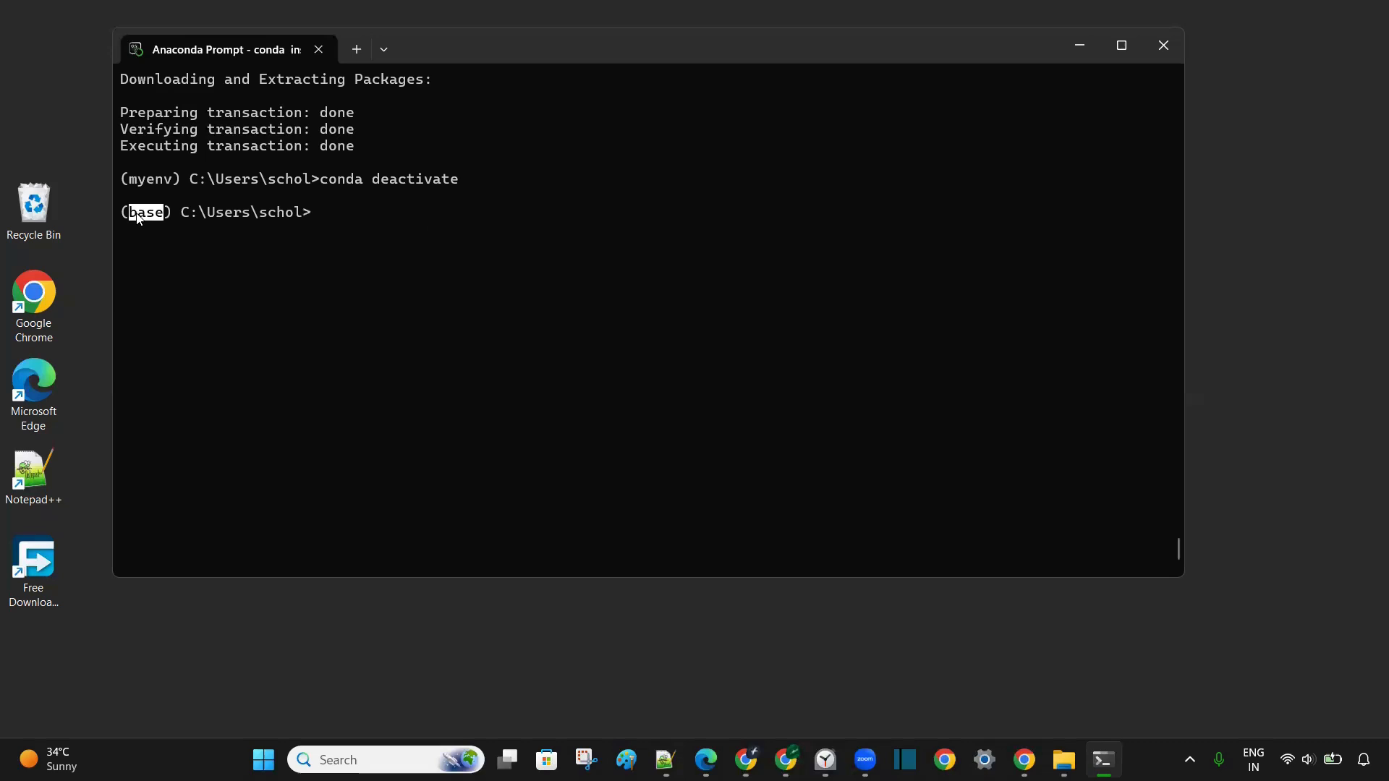
pyautogui.click(354, 207)
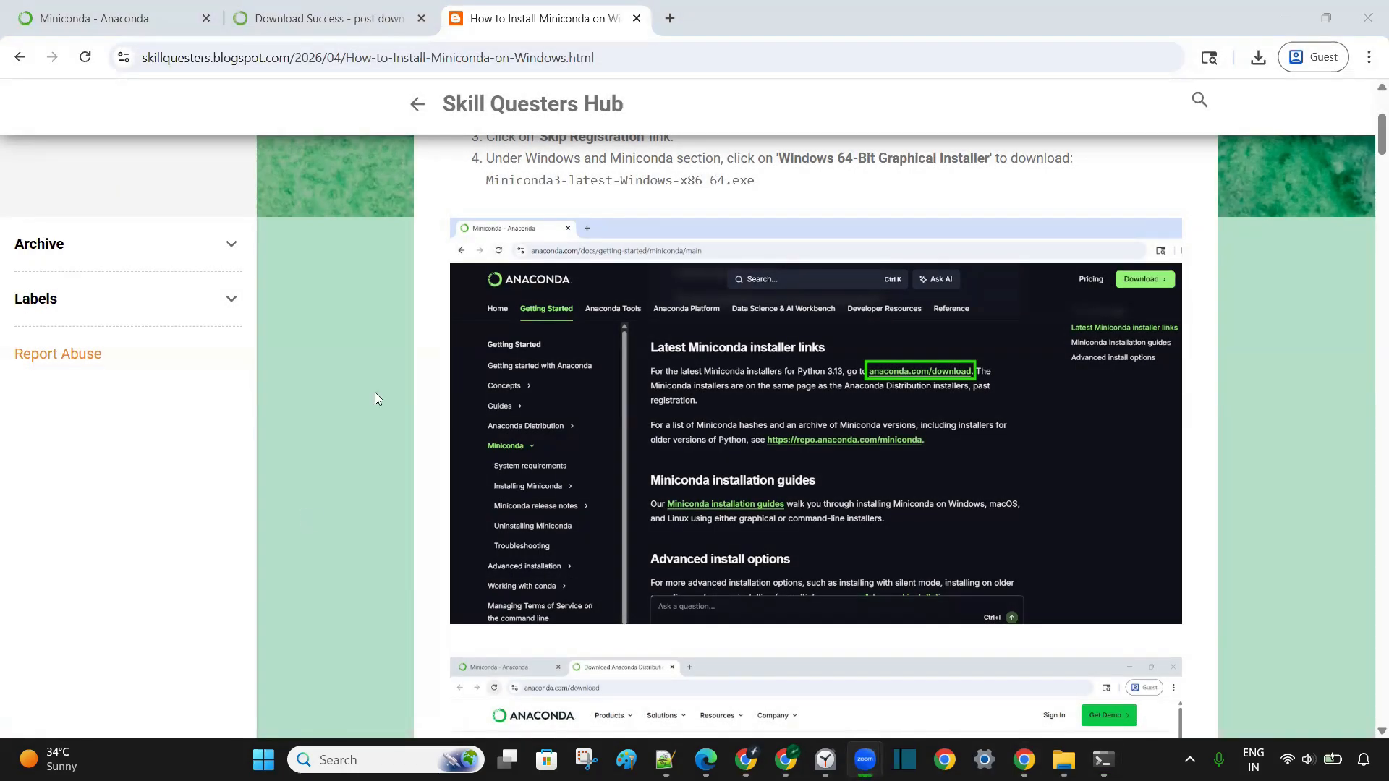
# - Review the download and installer instructions with their screenshots in the Skill Questers Hub post on installing Miniconda on Windows
pyautogui.scroll(-3, 374, 392)
pyautogui.scroll(-9, 375, 392)
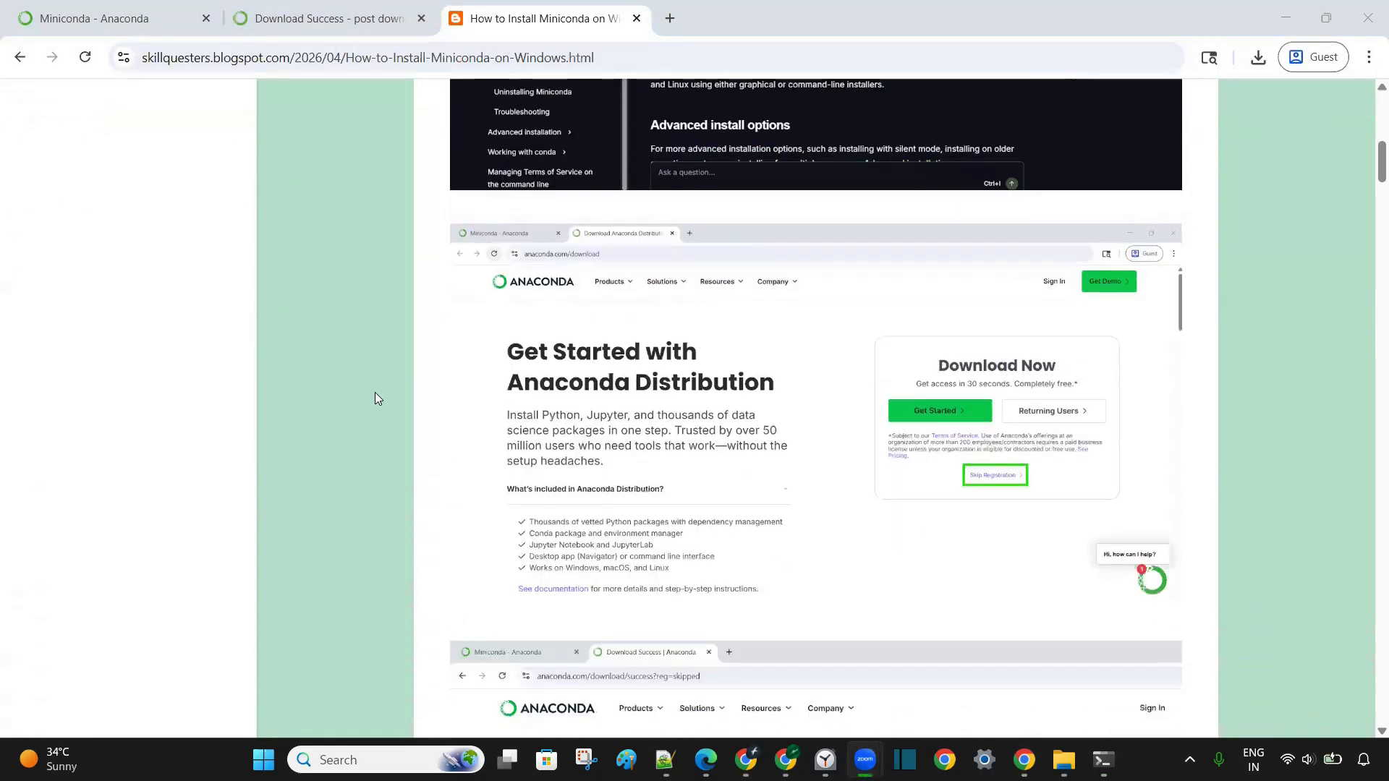
pyautogui.scroll(-8, 374, 392)
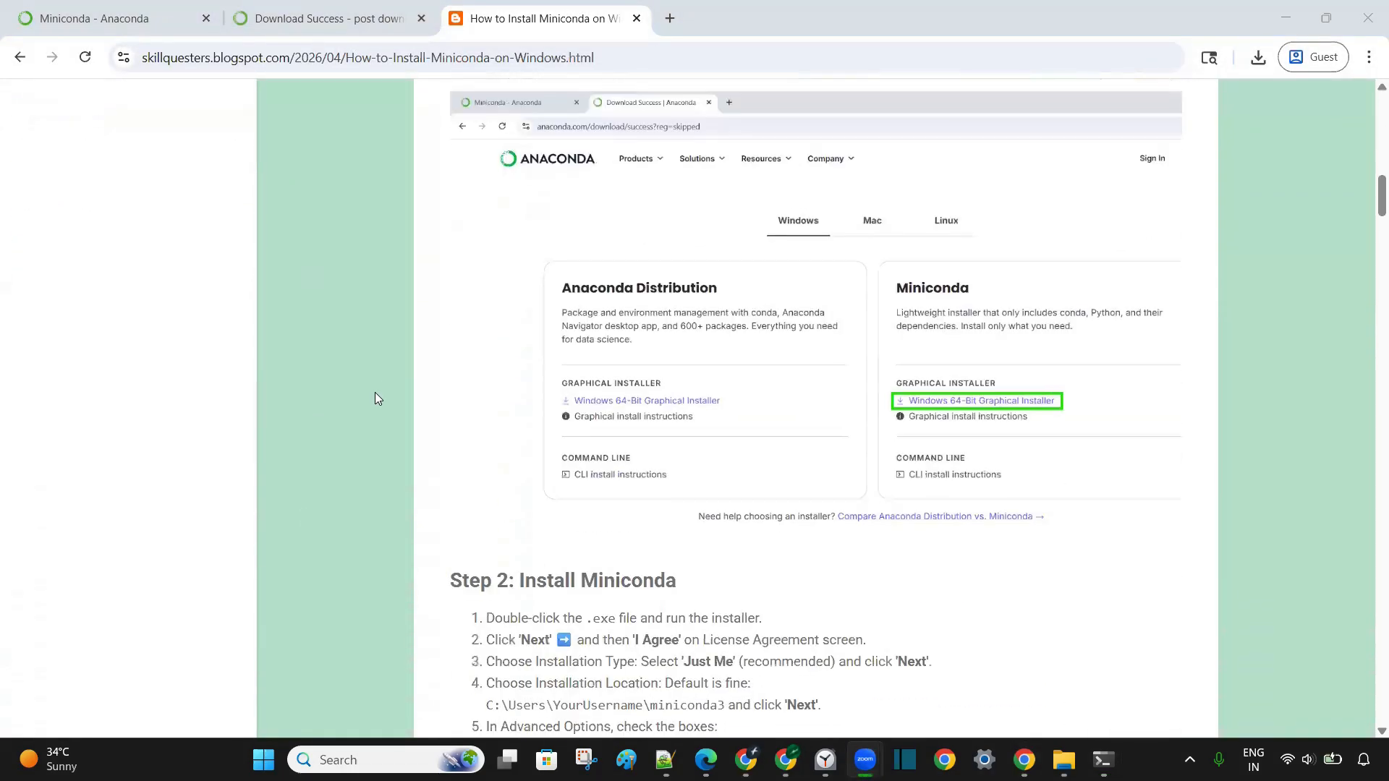
pyautogui.scroll(-10, 374, 392)
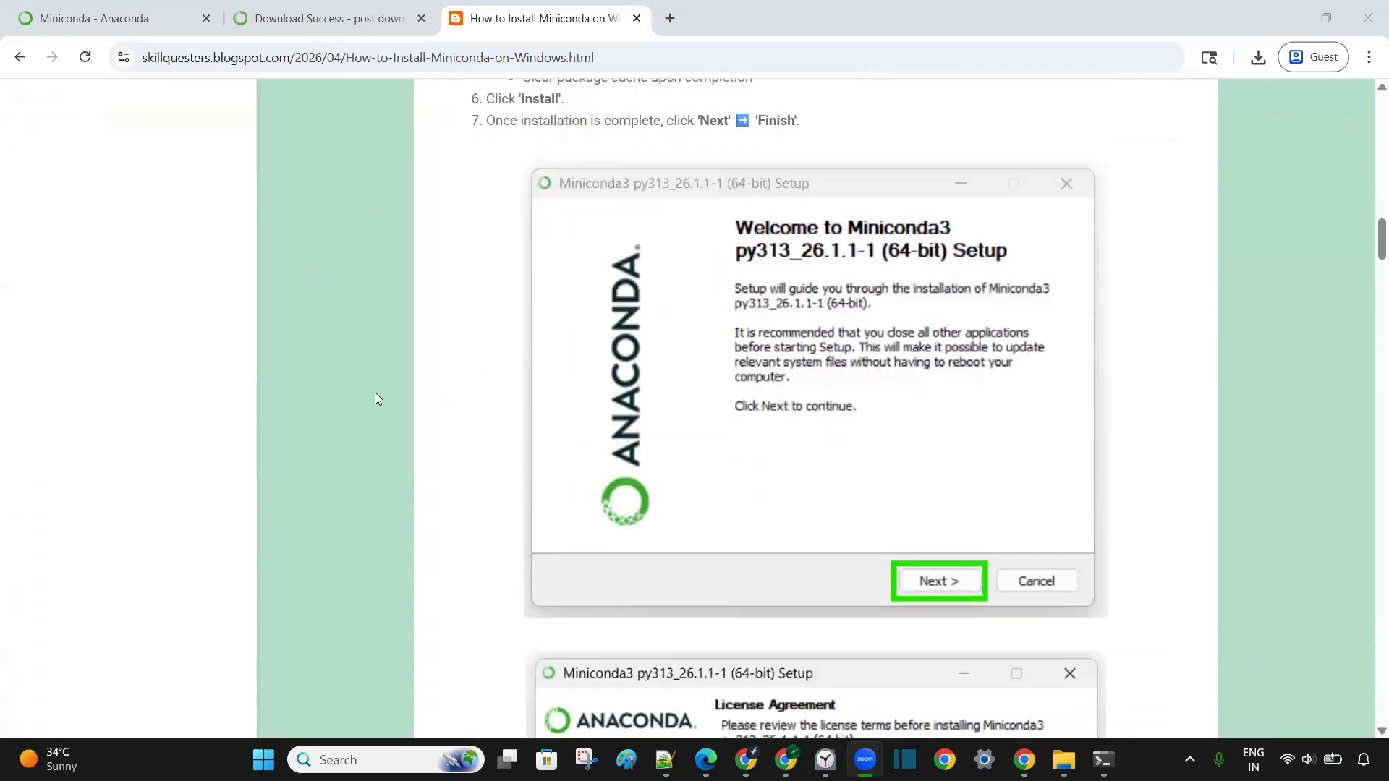
pyautogui.scroll(-11, 374, 392)
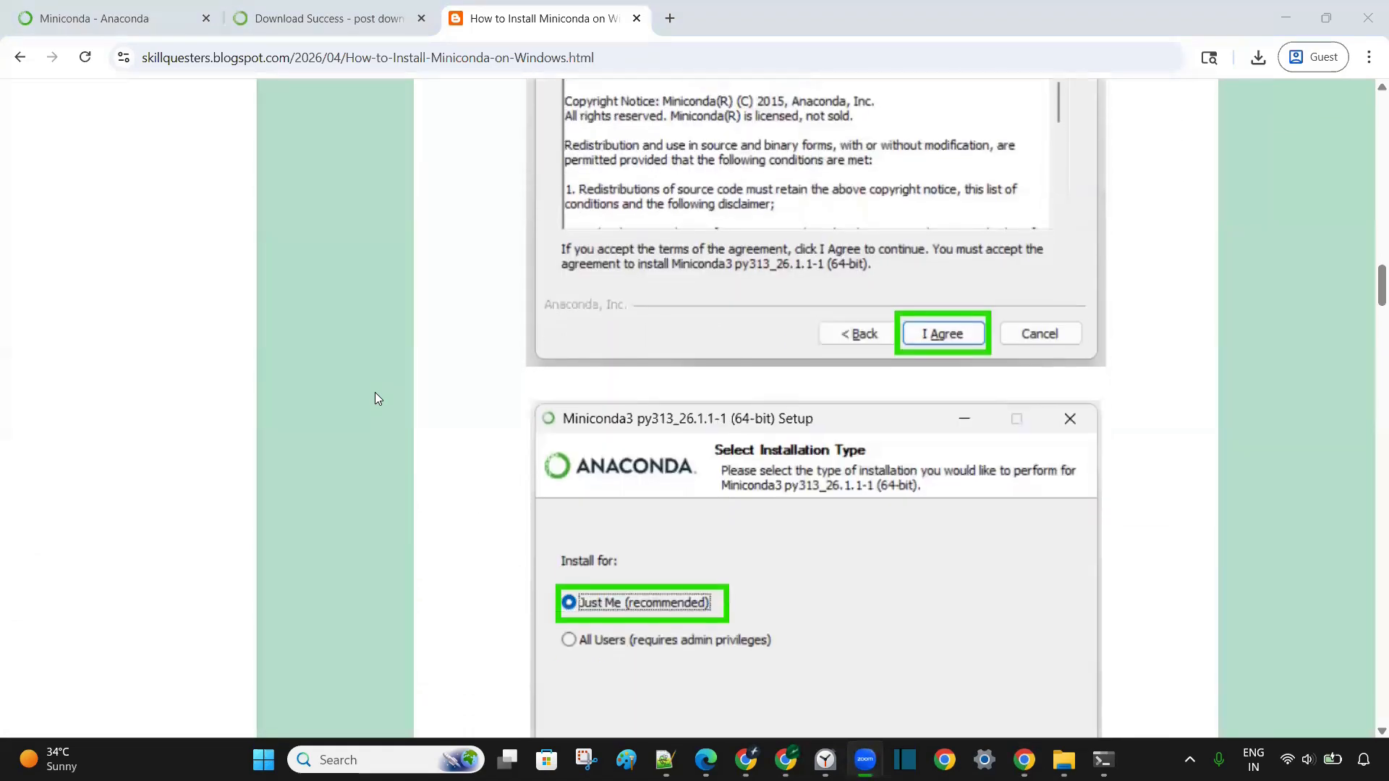
pyautogui.scroll(-9, 374, 392)
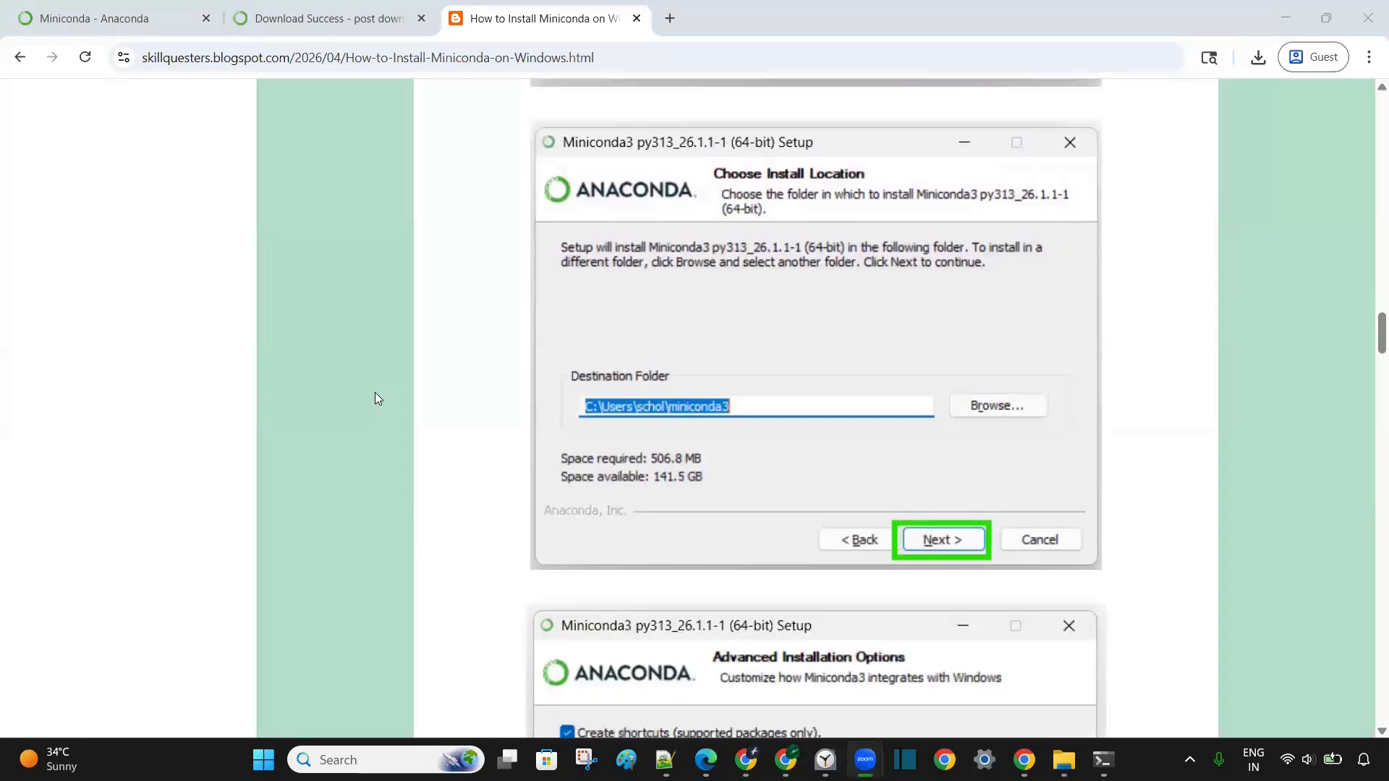
pyautogui.scroll(-3, 375, 392)
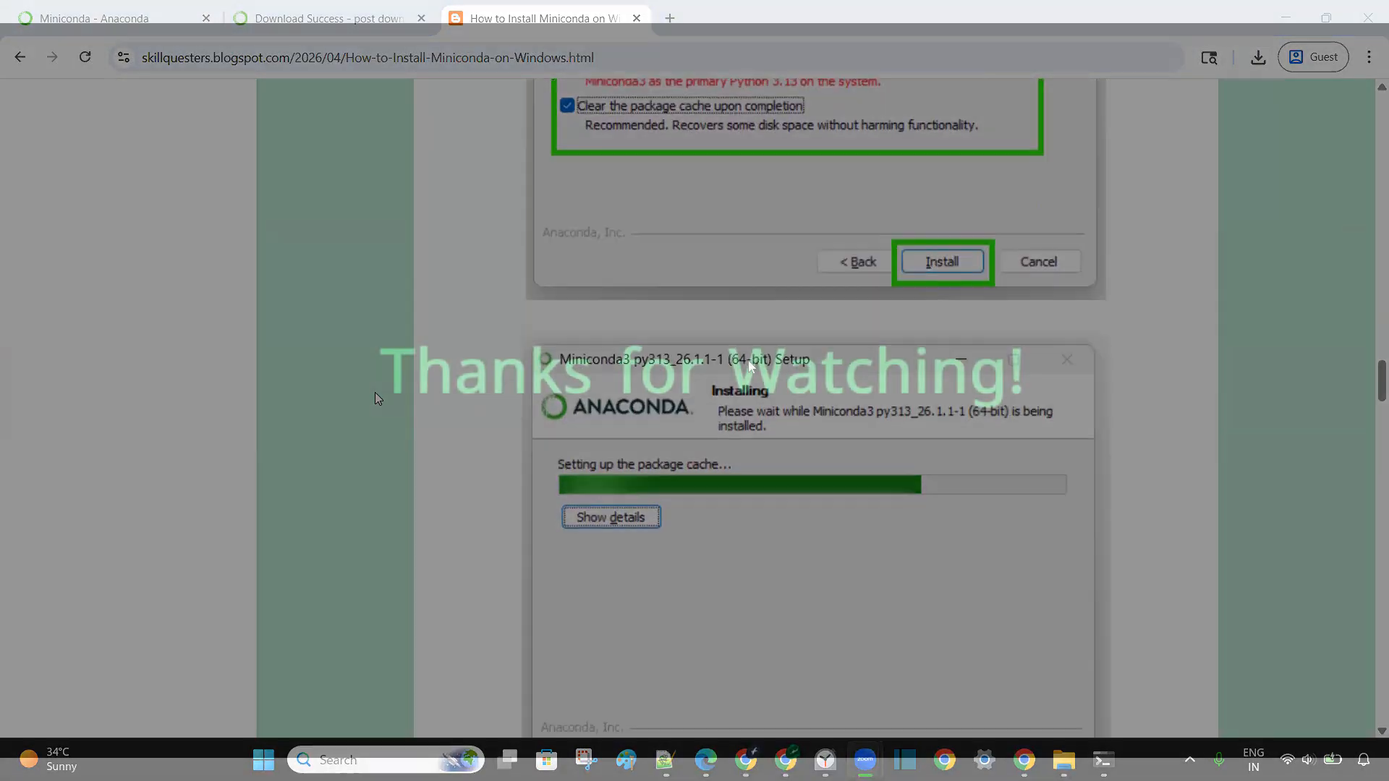